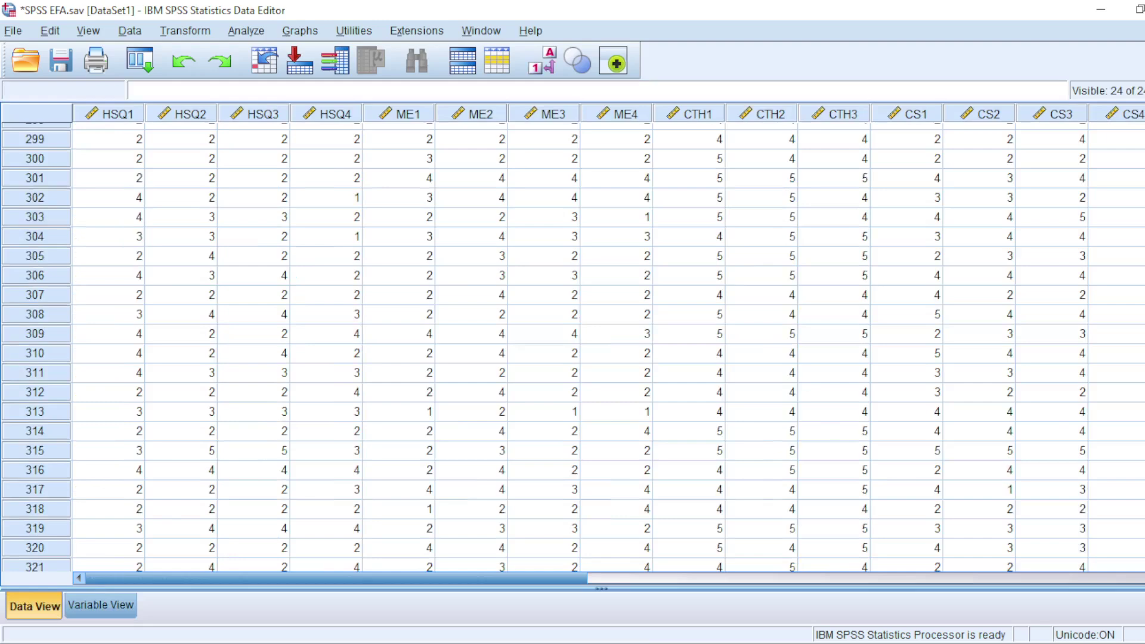
- Review the dataset down to its last case, then display the variable definitions
scroll(572, 346, down, 20)
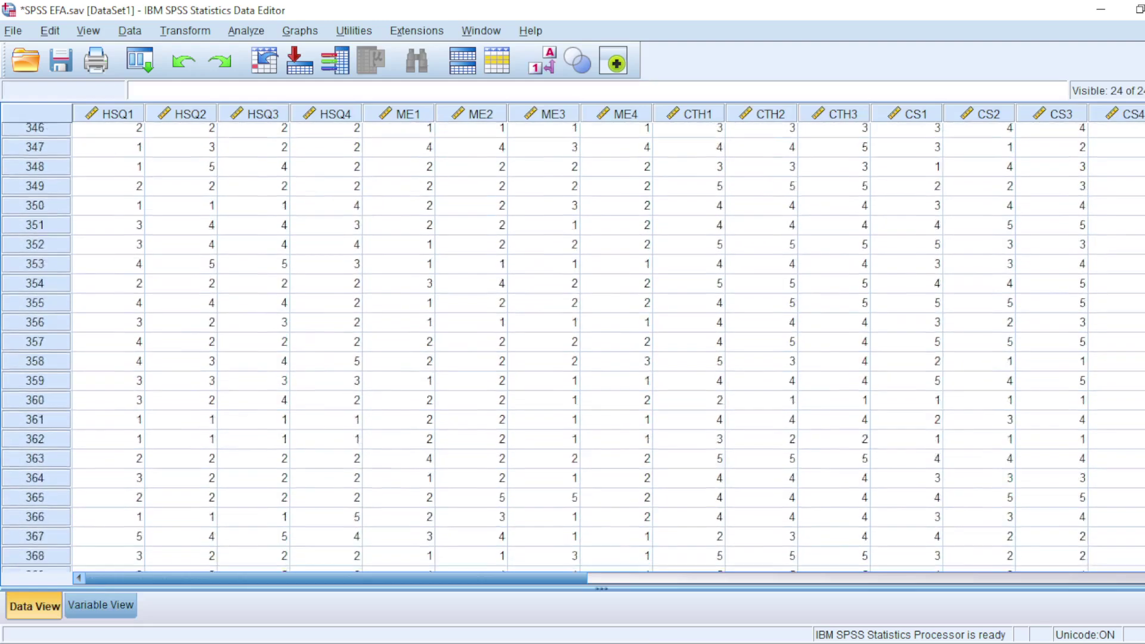
scroll(573, 346, down, 1)
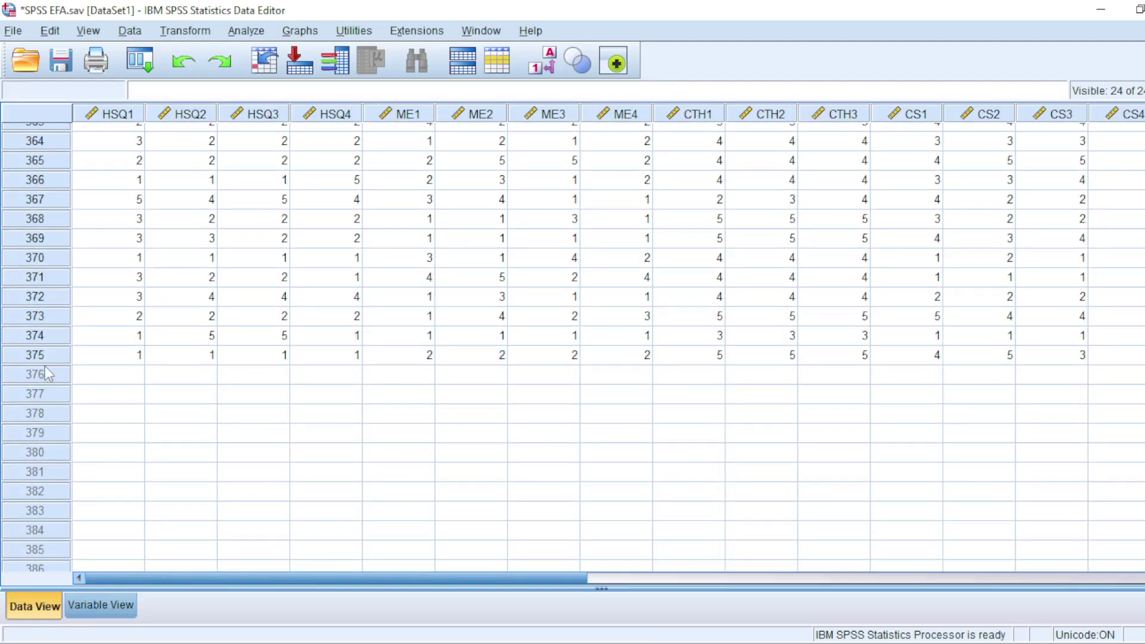
click(101, 608)
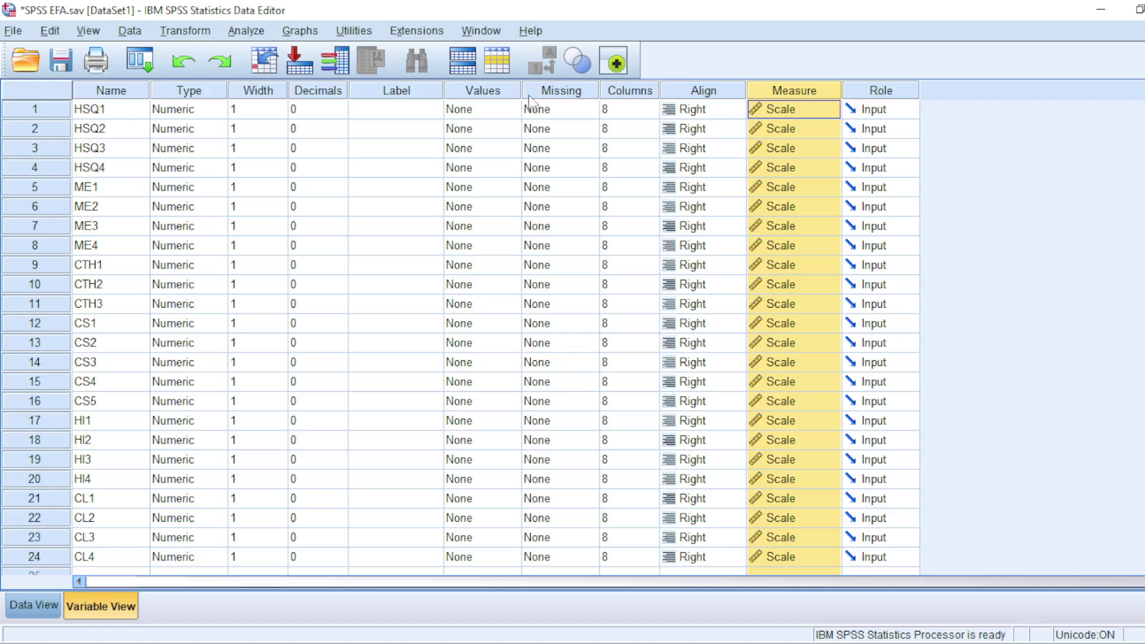
- Start a Factor dimension reduction analysis and reset its previous settings to the defaults
click(246, 33)
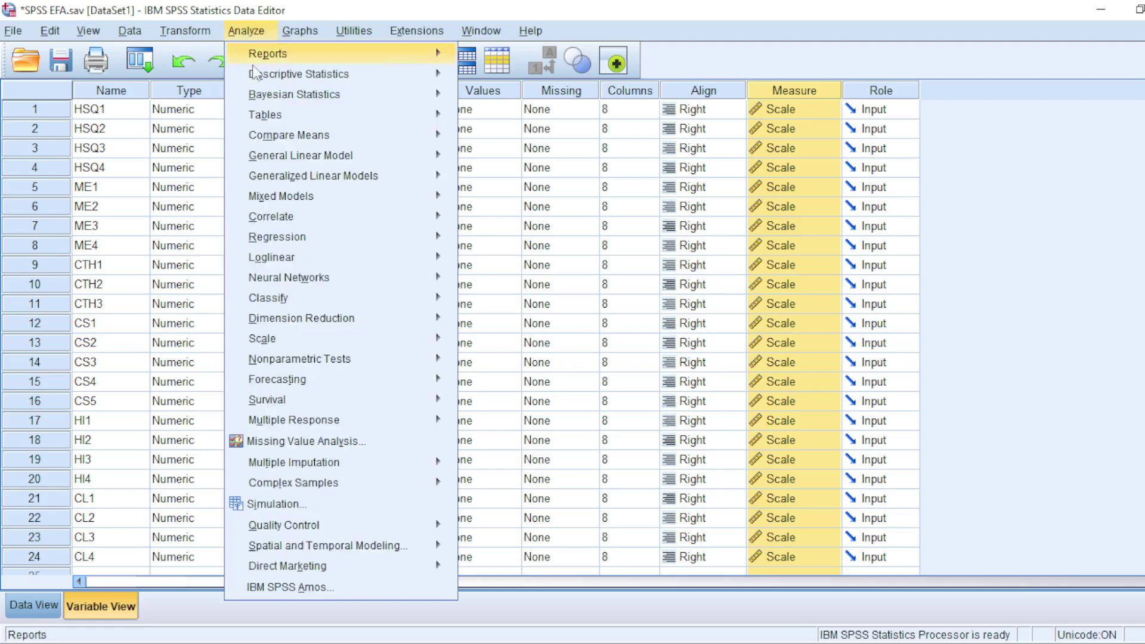
mouse_move(328, 322)
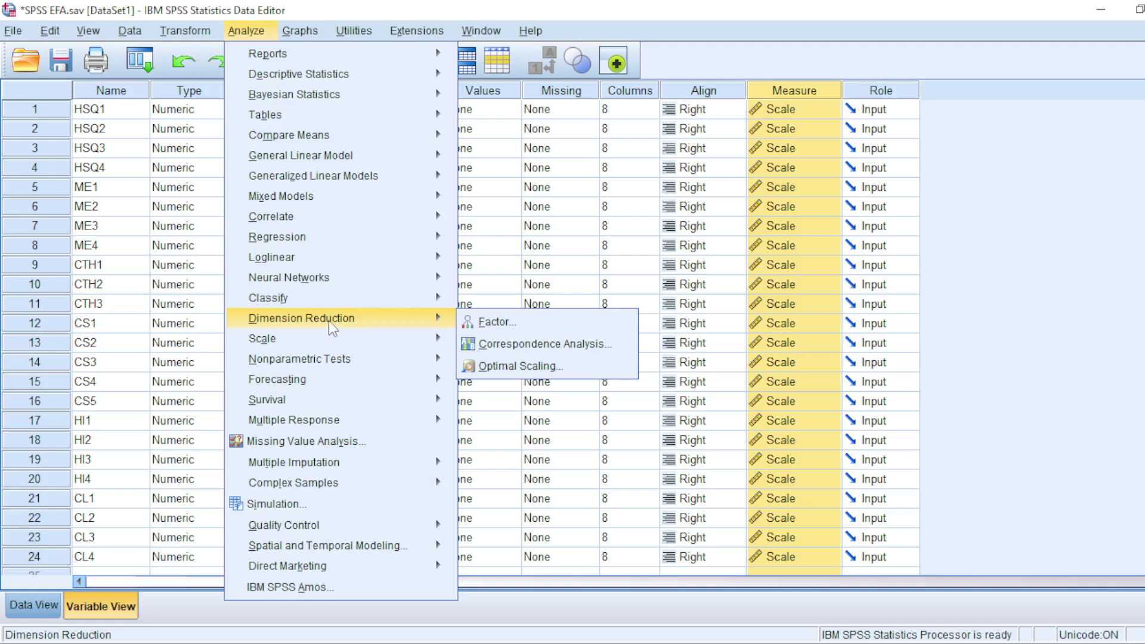
click(527, 329)
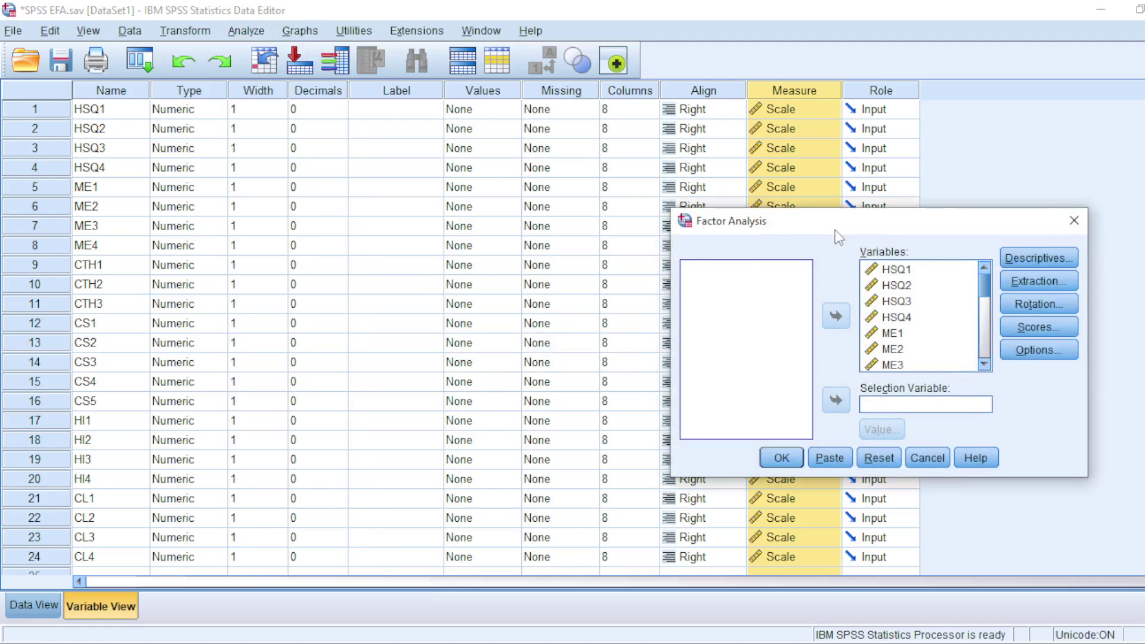
drag(836, 230, 504, 201)
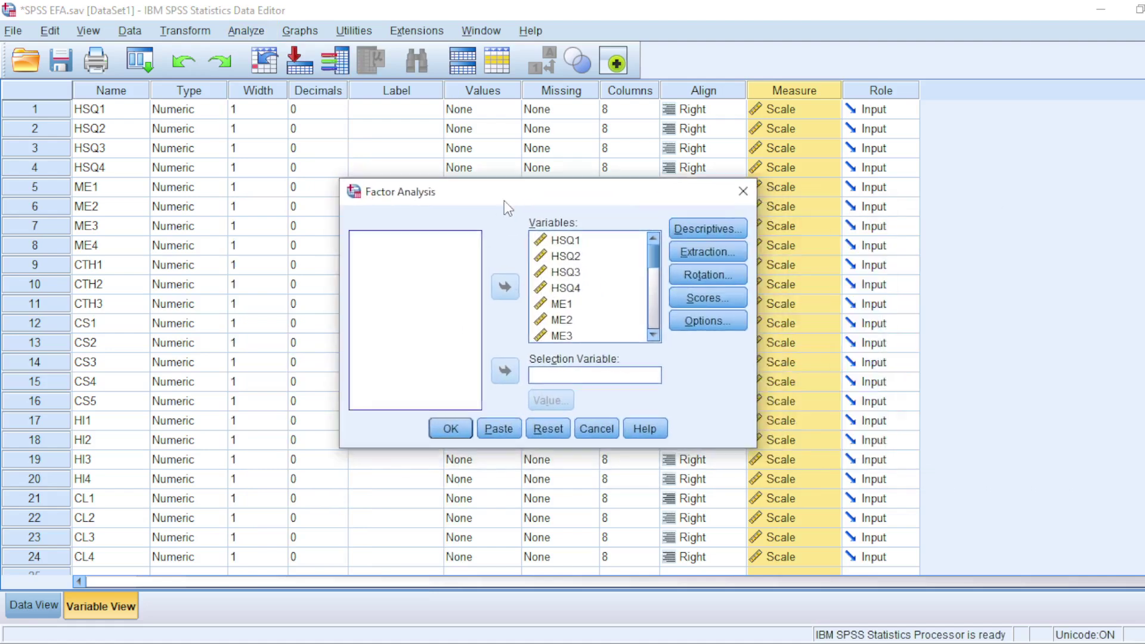
click(587, 288)
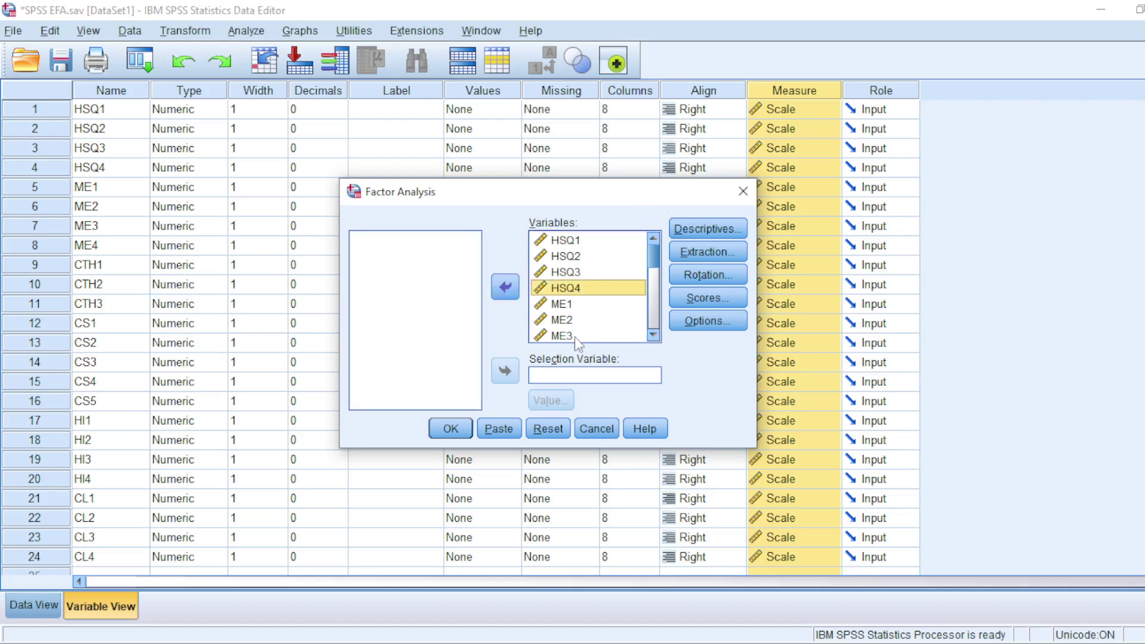
click(547, 428)
- Add all the variables, HSQ1 through CL4, to the factor analysis and check the resulting list
click(392, 290)
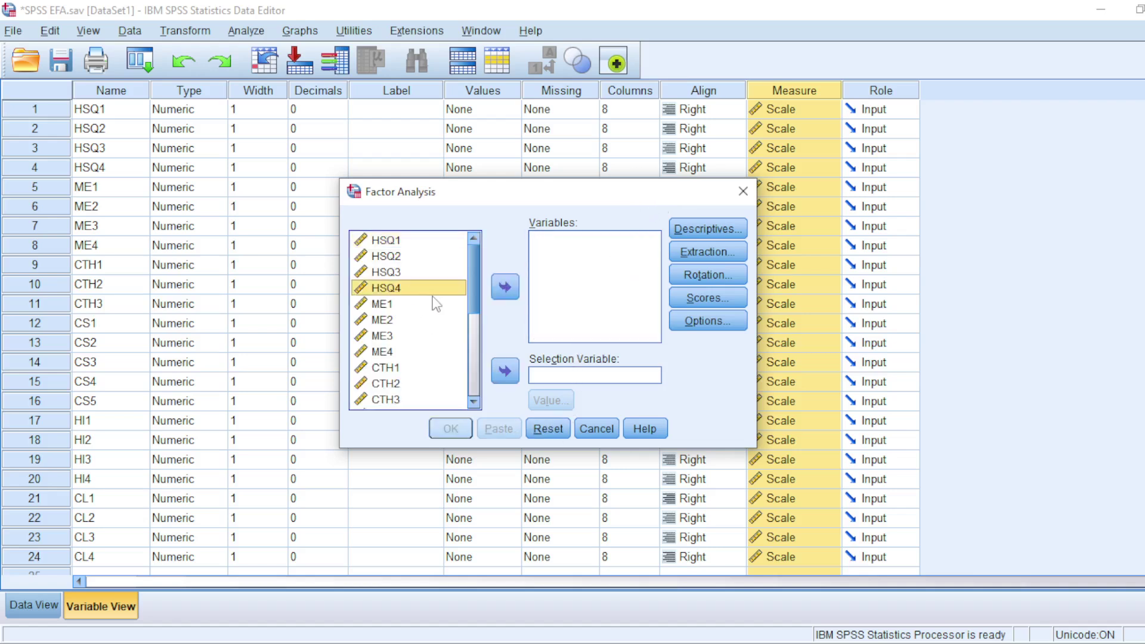
key(ctrl+a)
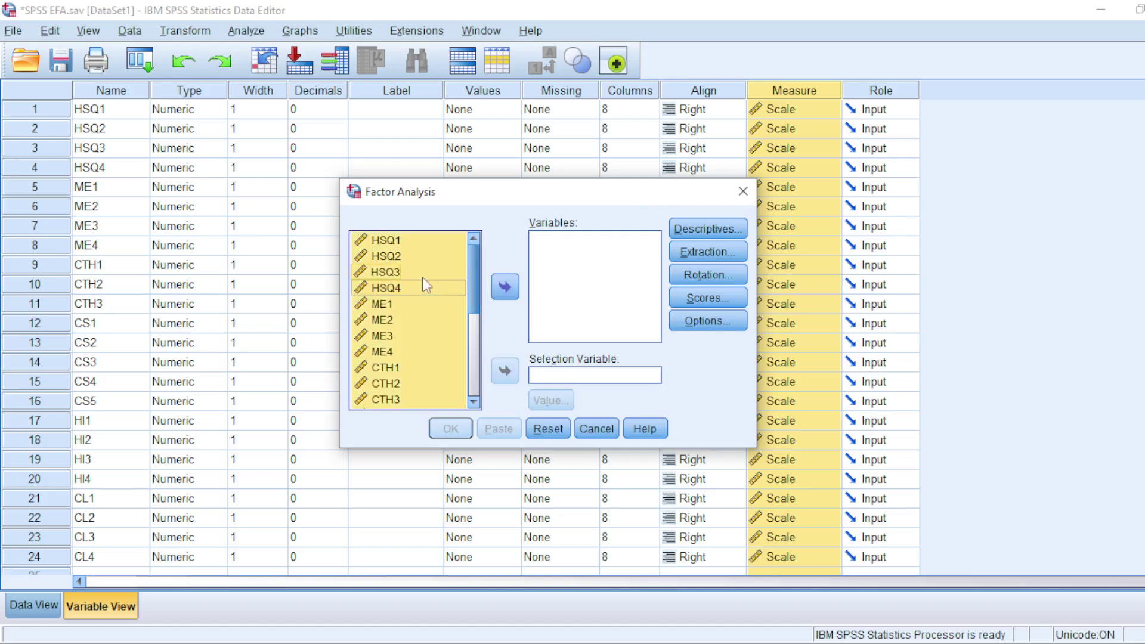
click(506, 289)
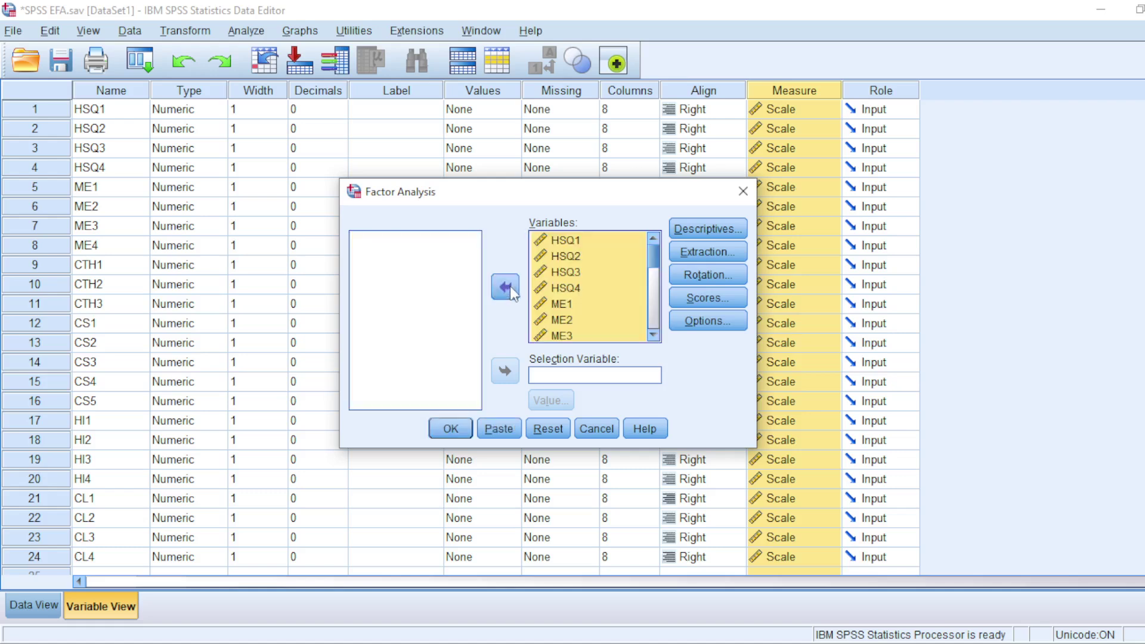
scroll(652, 298, down, 4)
drag(652, 298, 653, 244)
- Include significance levels and KMO and Bartlett's test of sphericity in the factor analysis descriptives
click(713, 228)
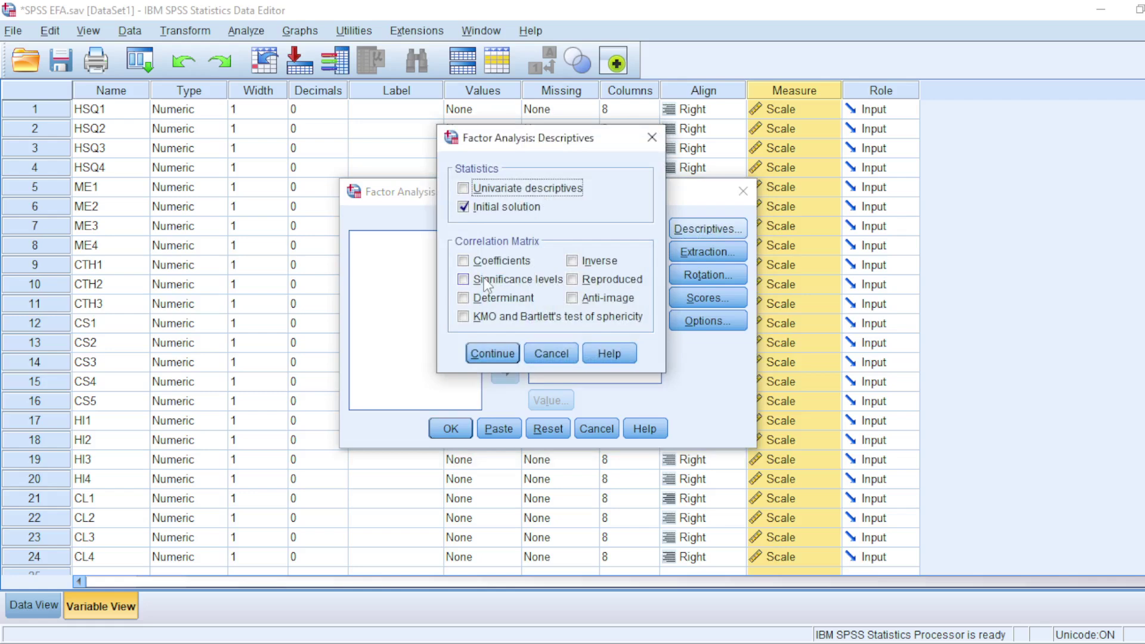
click(507, 278)
click(525, 318)
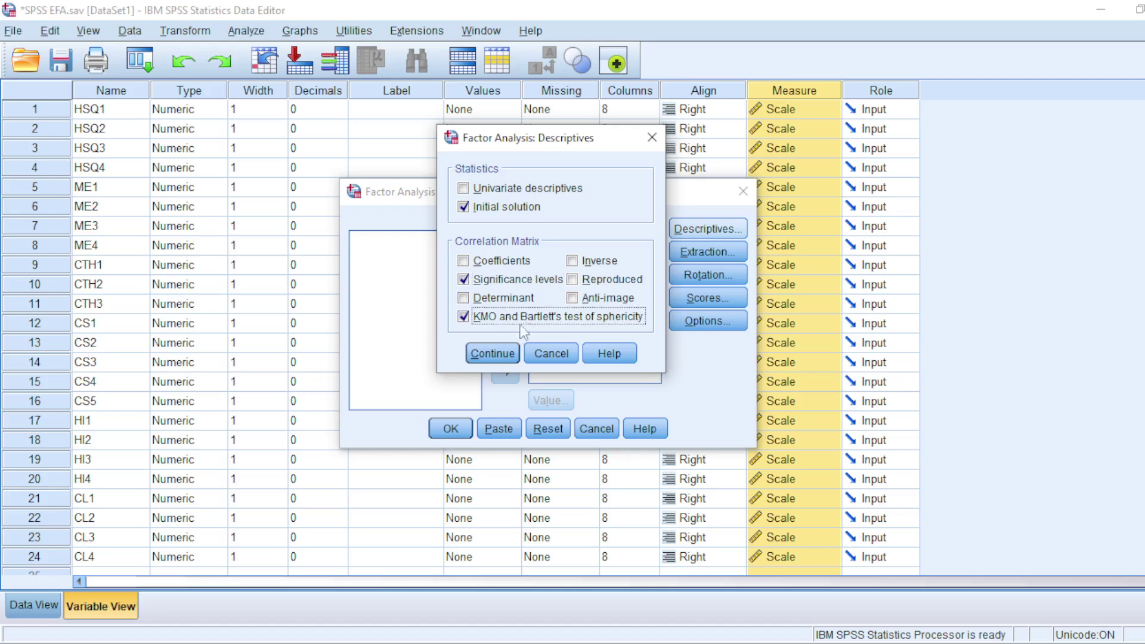
click(496, 353)
- Add a scree plot to the extraction output, keeping Principal components with eigenvalues greater than 1
click(713, 251)
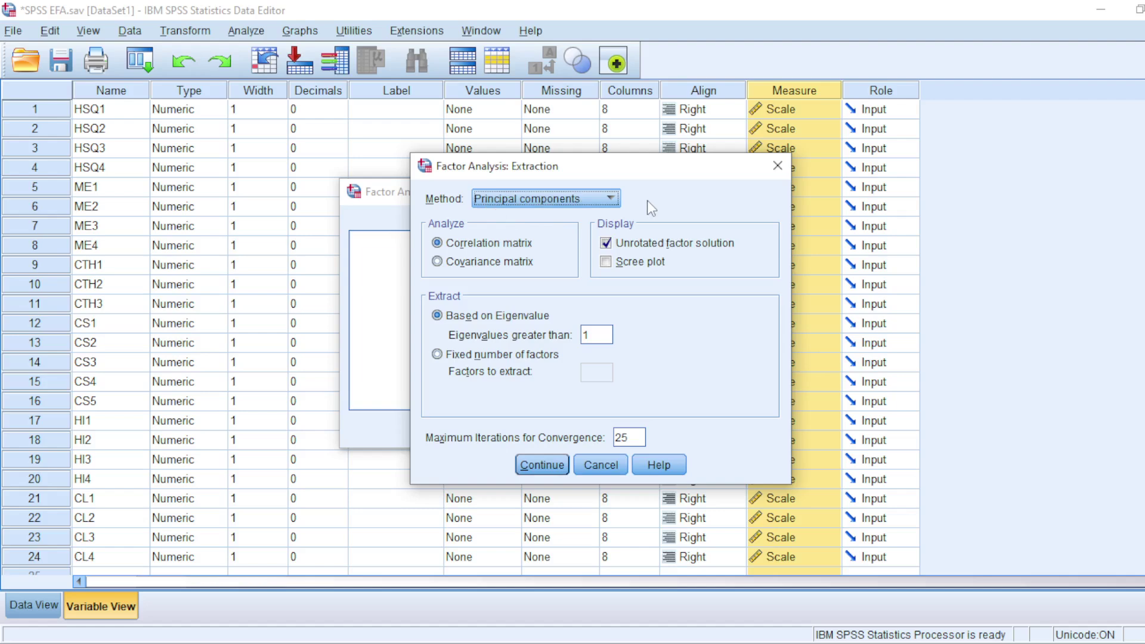
click(603, 266)
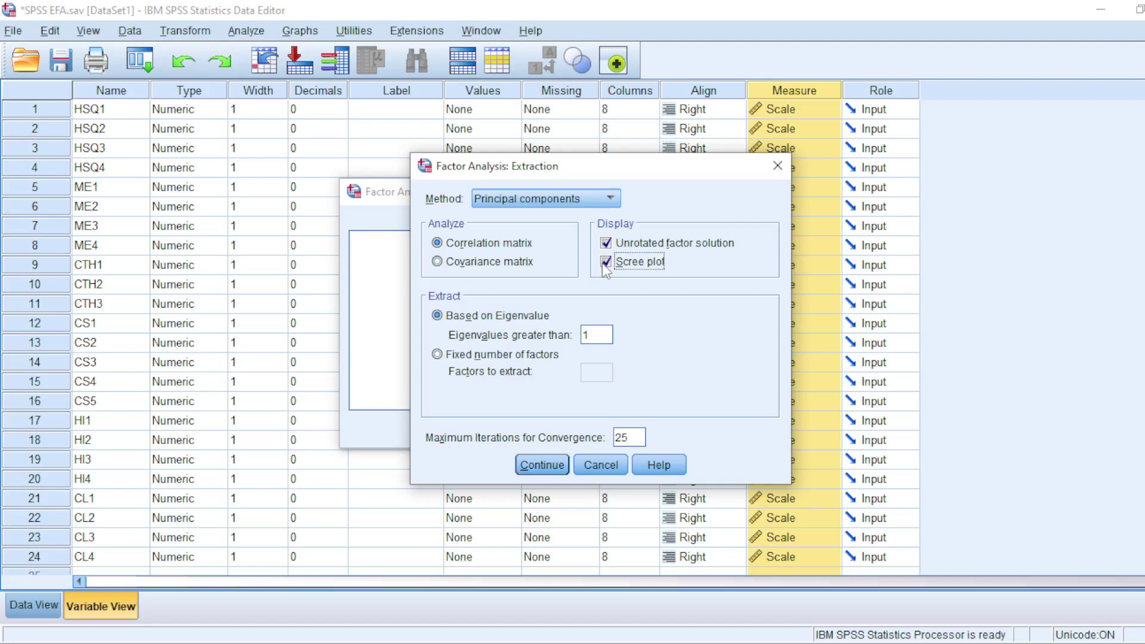
click(544, 466)
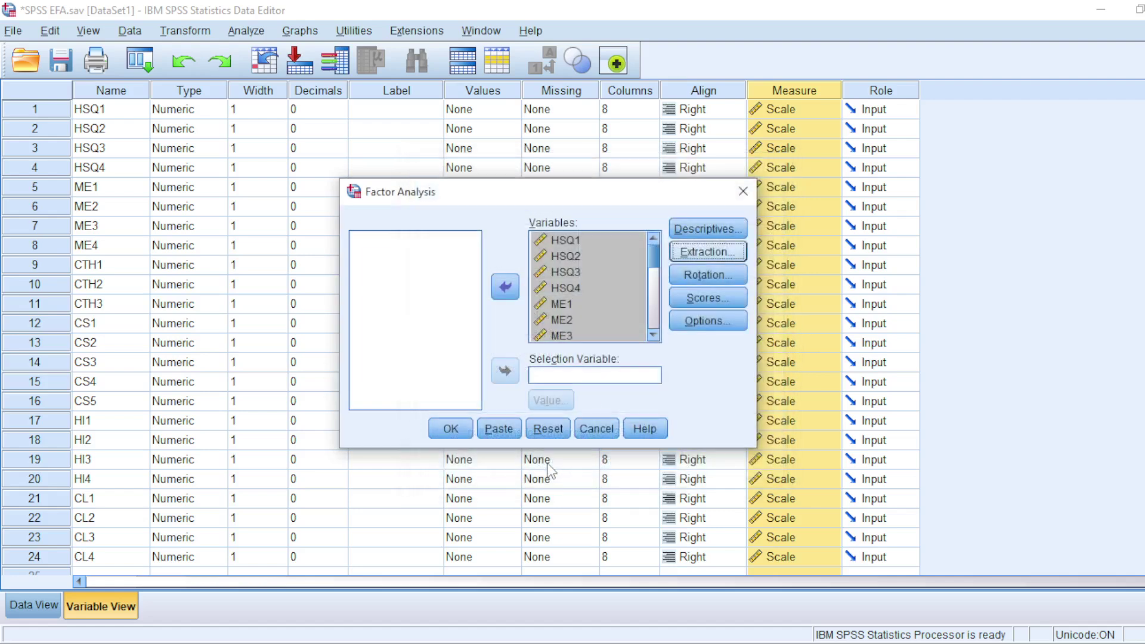
- Set the factor rotation method to Varimax with the rotated solution displayed
click(714, 277)
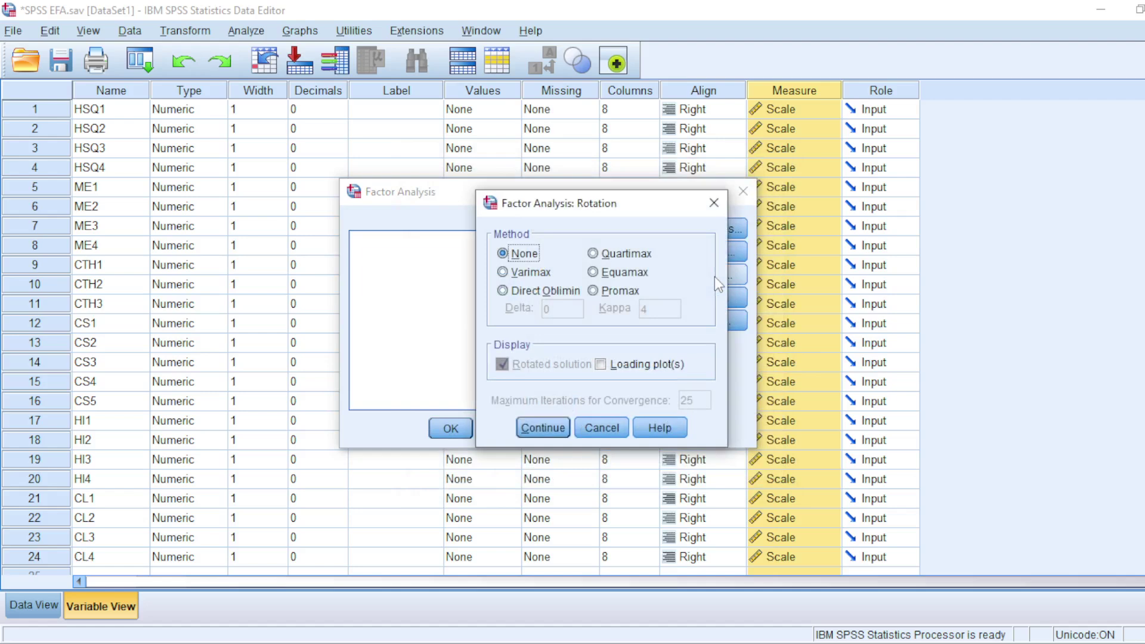
click(531, 273)
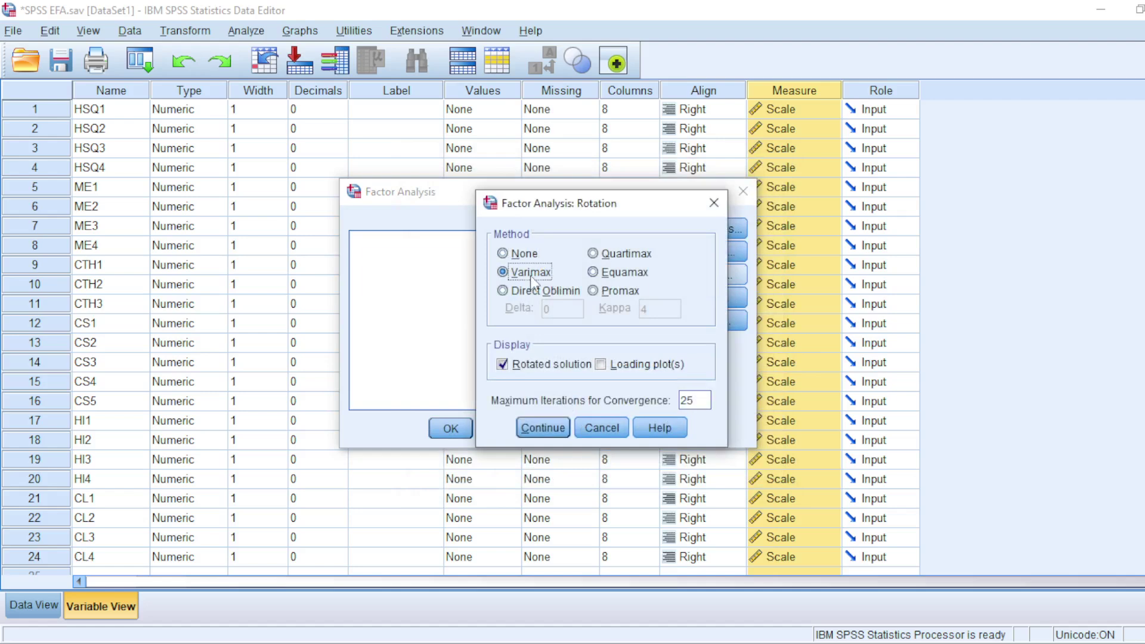
click(552, 429)
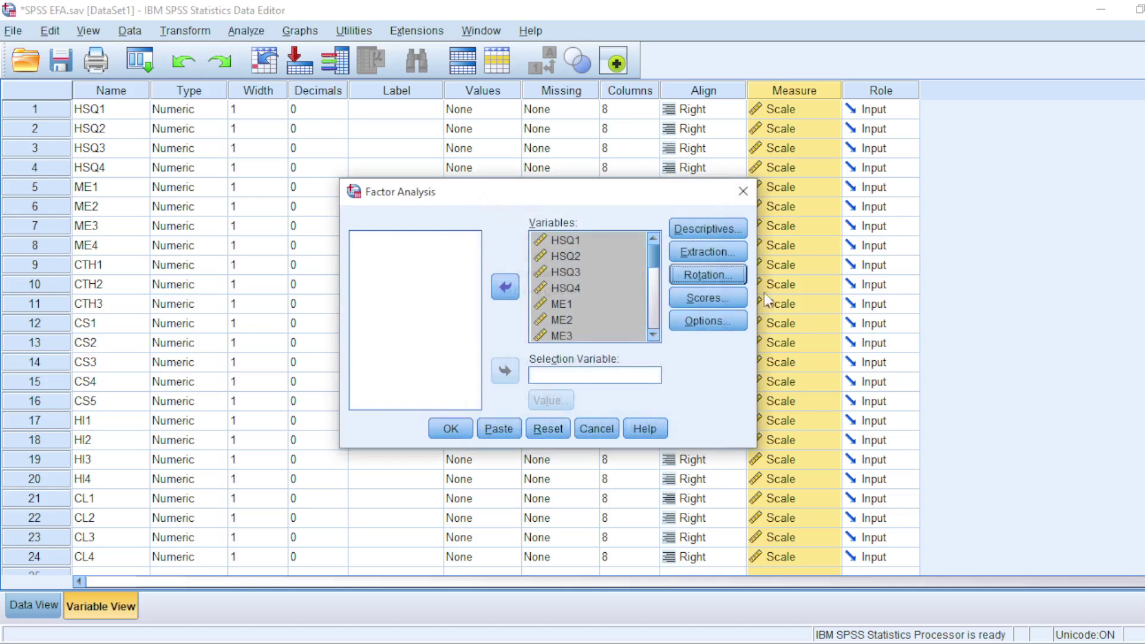
- Accept the default factor scores and missing-value and coefficient display options, and run the factor analysis
click(716, 298)
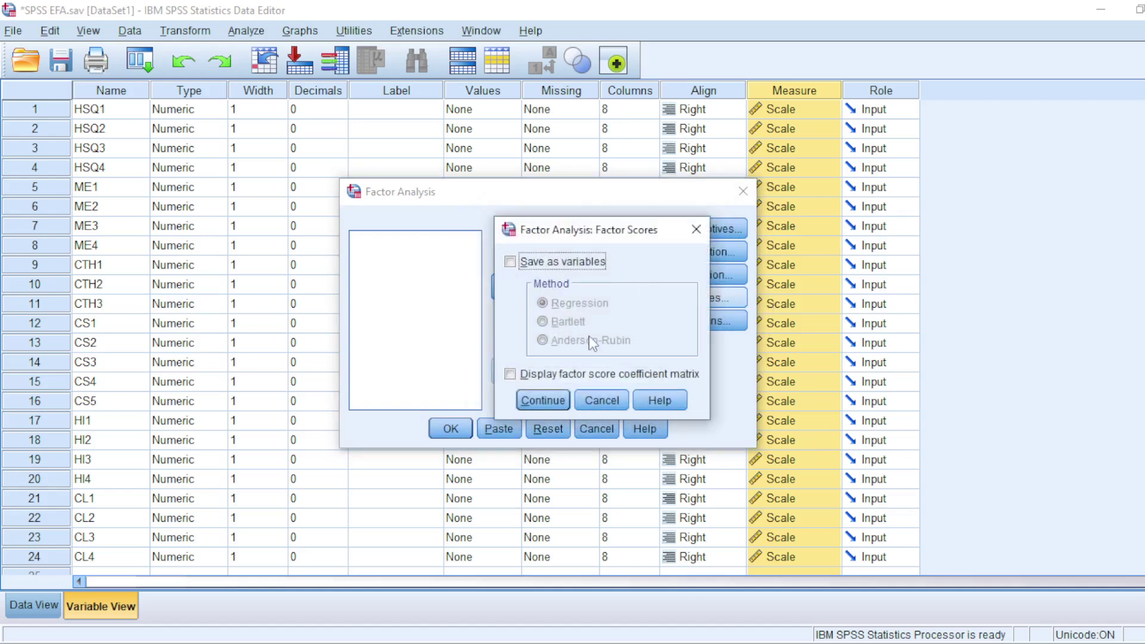
click(550, 398)
click(713, 323)
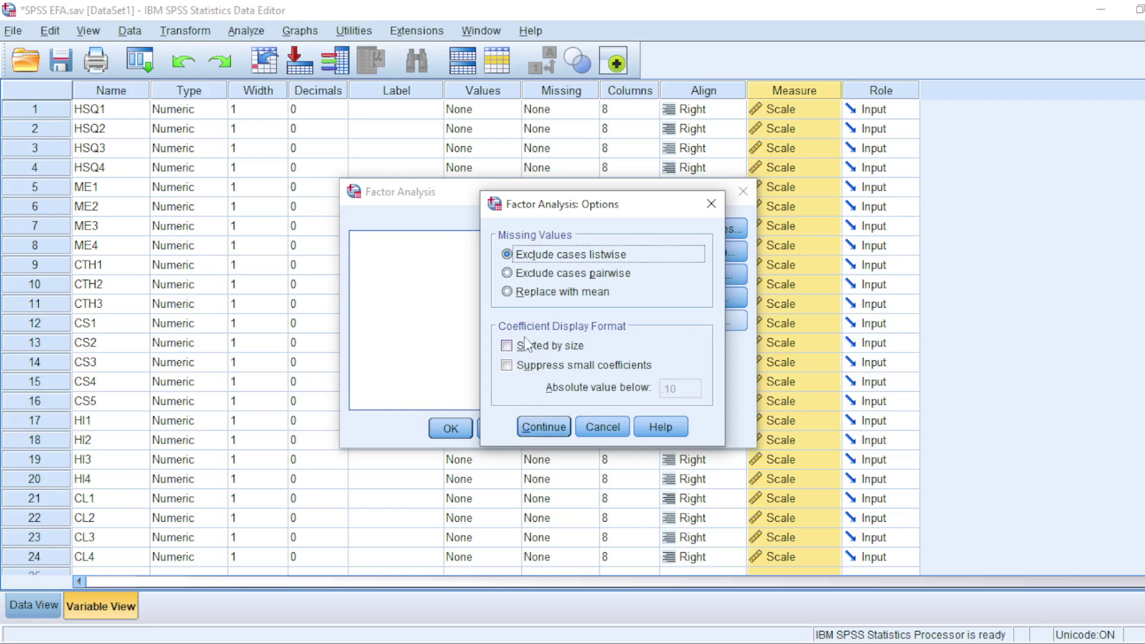
click(544, 427)
click(450, 428)
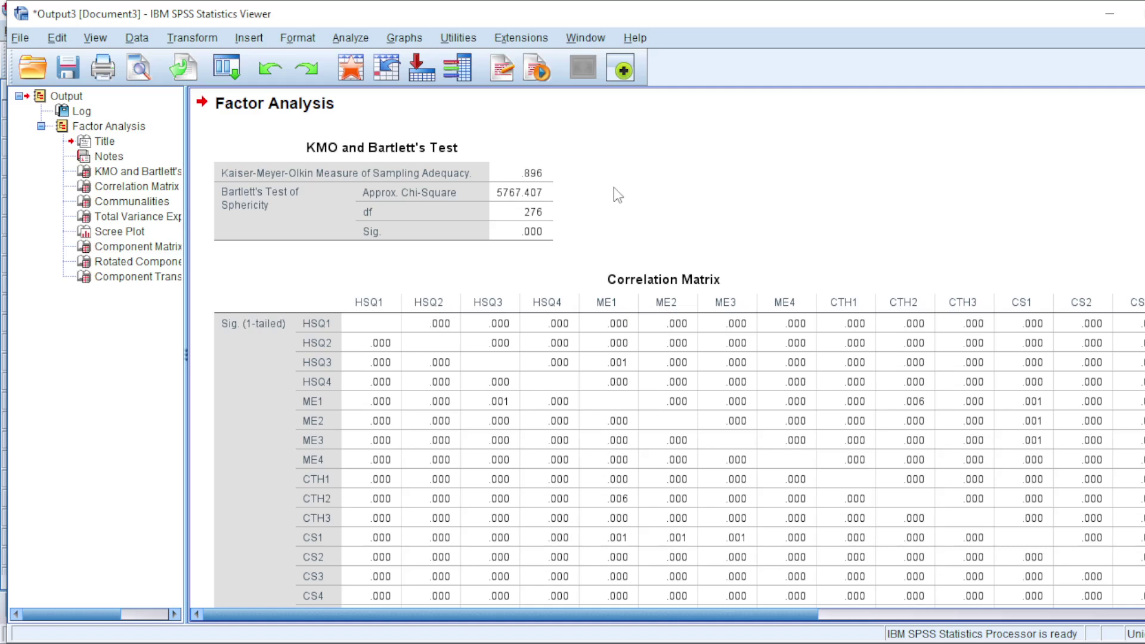
- Examine the KMO and Bartlett's Test table and the significance values in the Correlation Matrix
click(535, 192)
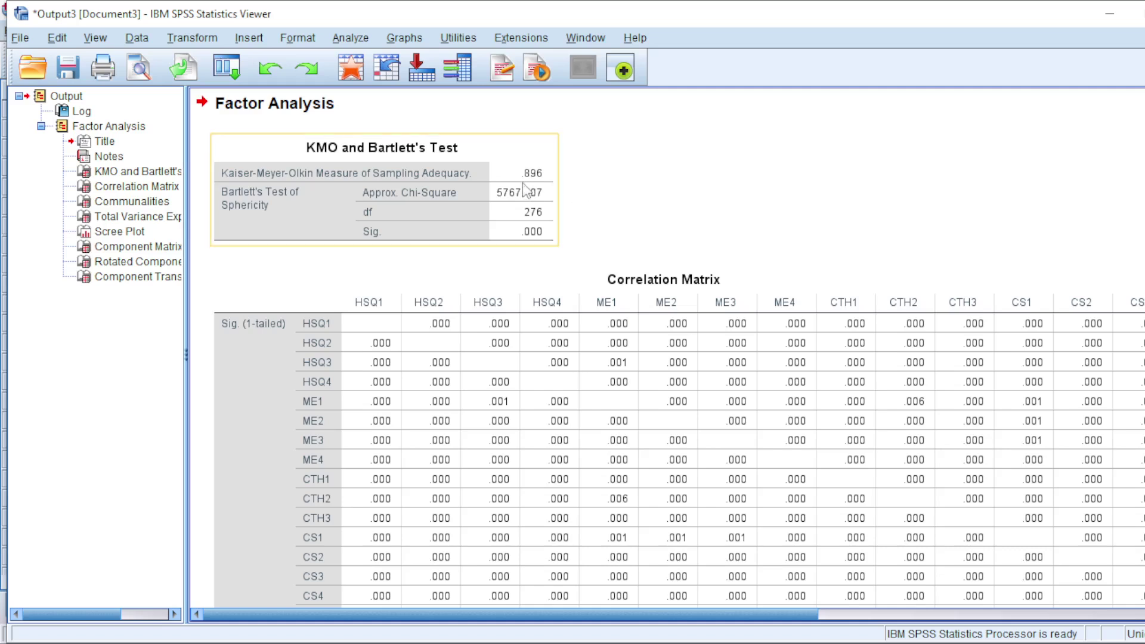
click(612, 184)
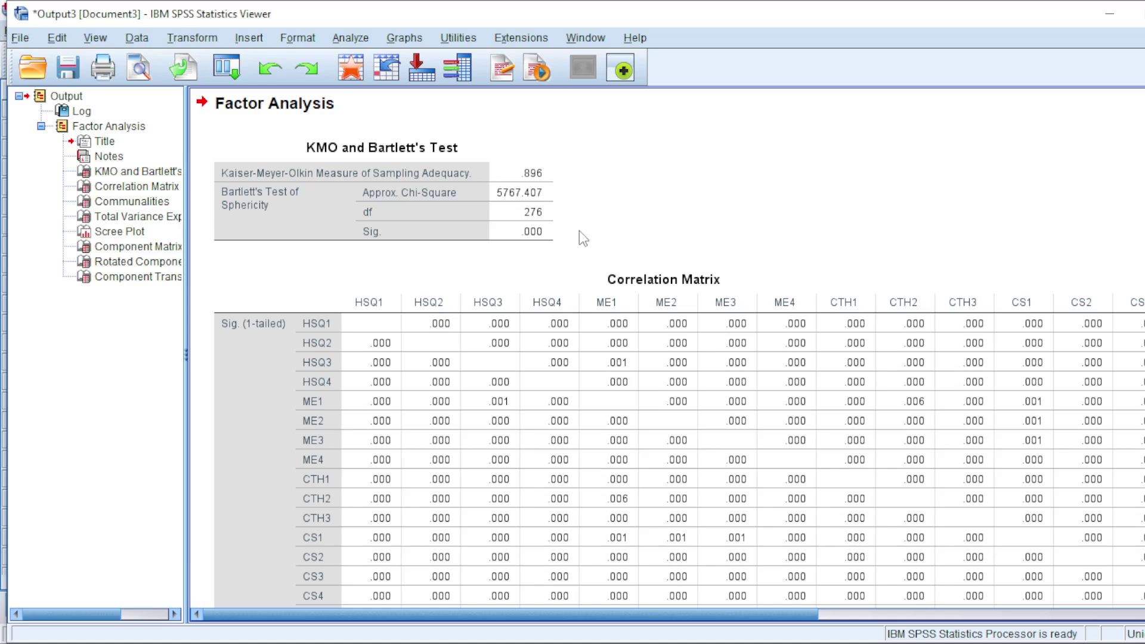
click(728, 300)
scroll(719, 292, down, 8)
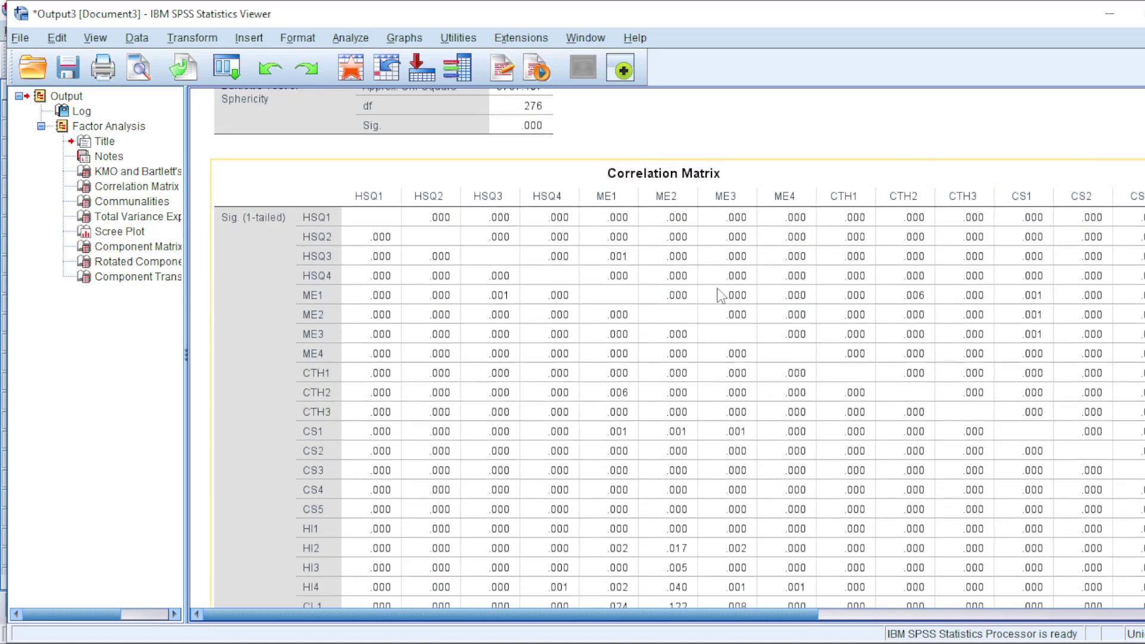
- Examine the eigenvalues and cumulative percentages in the Total Variance Explained table and the Scree Plot
scroll(719, 293, down, 12)
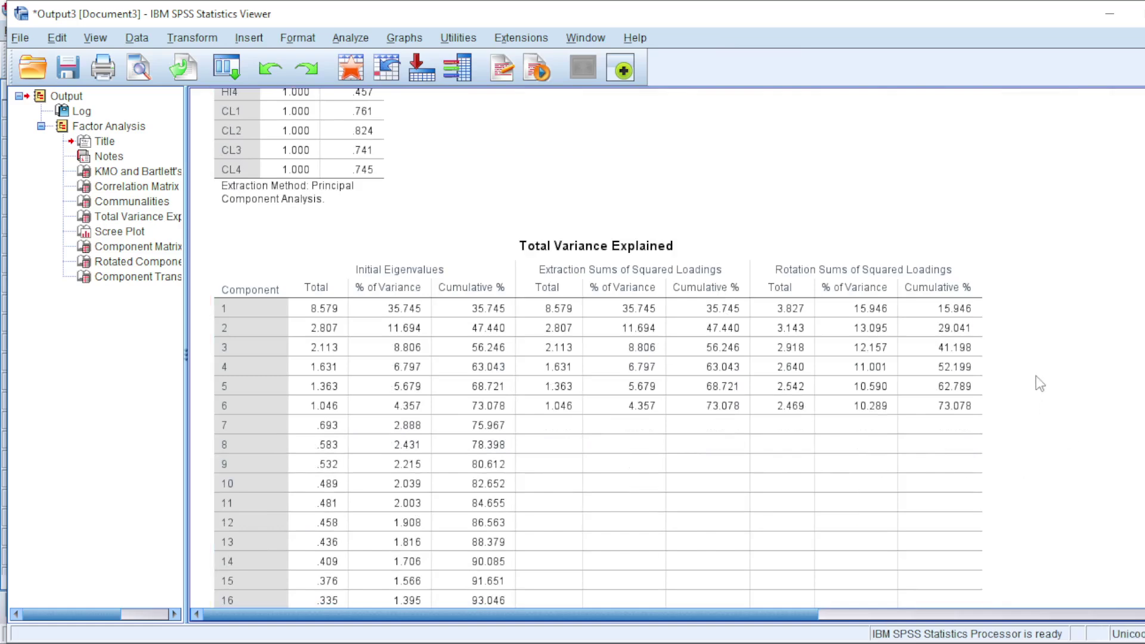
click(805, 331)
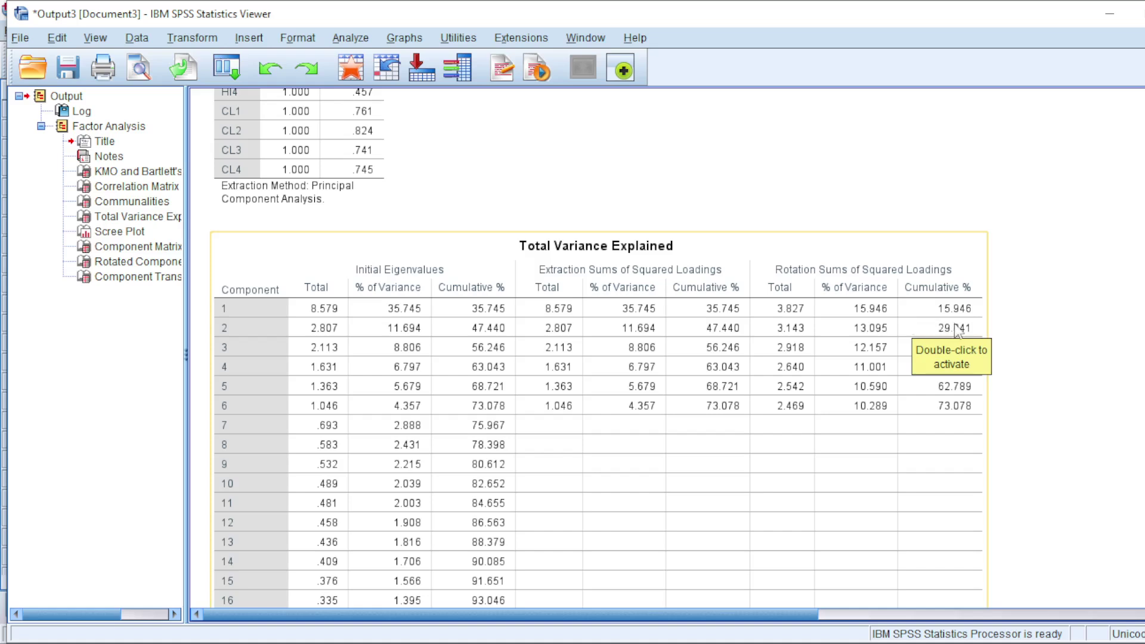
scroll(1044, 286, down, 3)
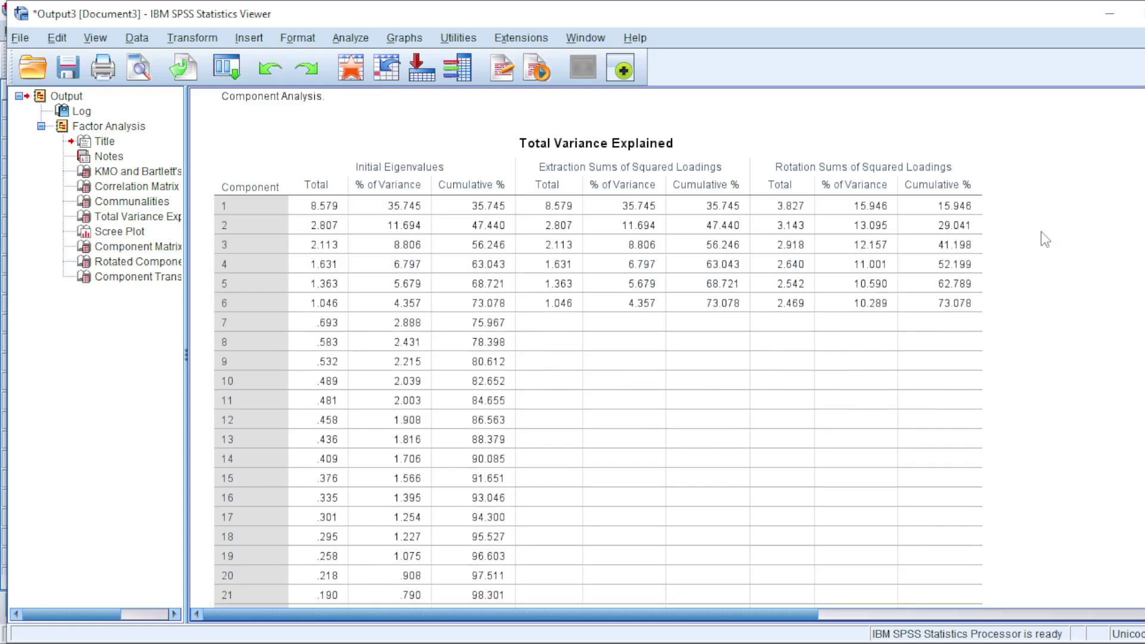
scroll(1060, 334, down, 10)
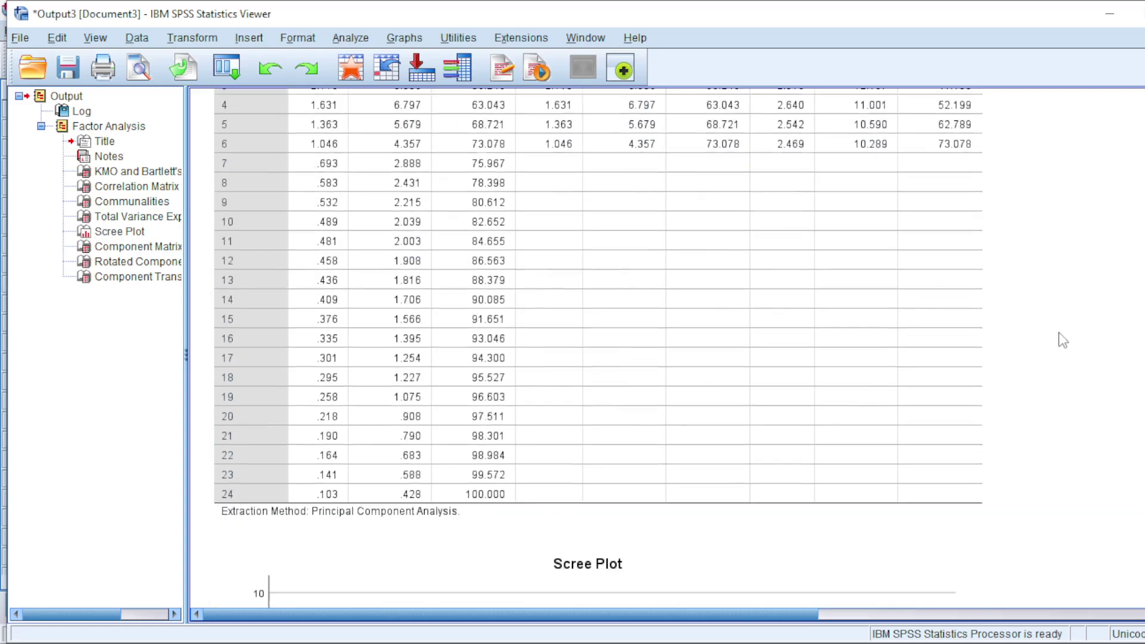
scroll(1063, 340, down, 4)
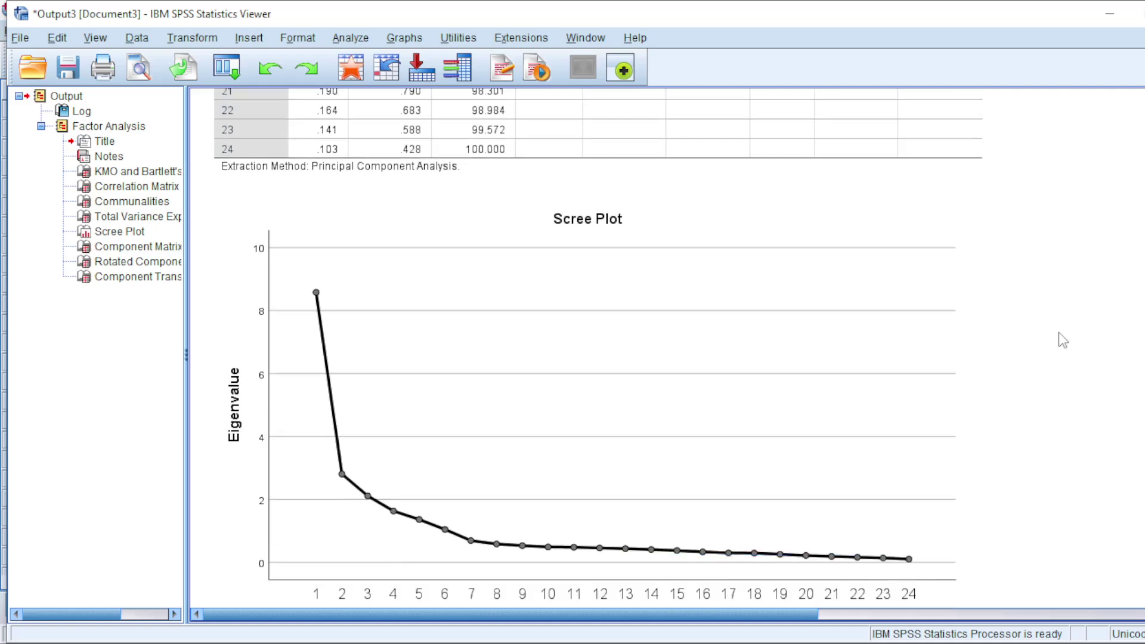
scroll(1032, 357, down, 1)
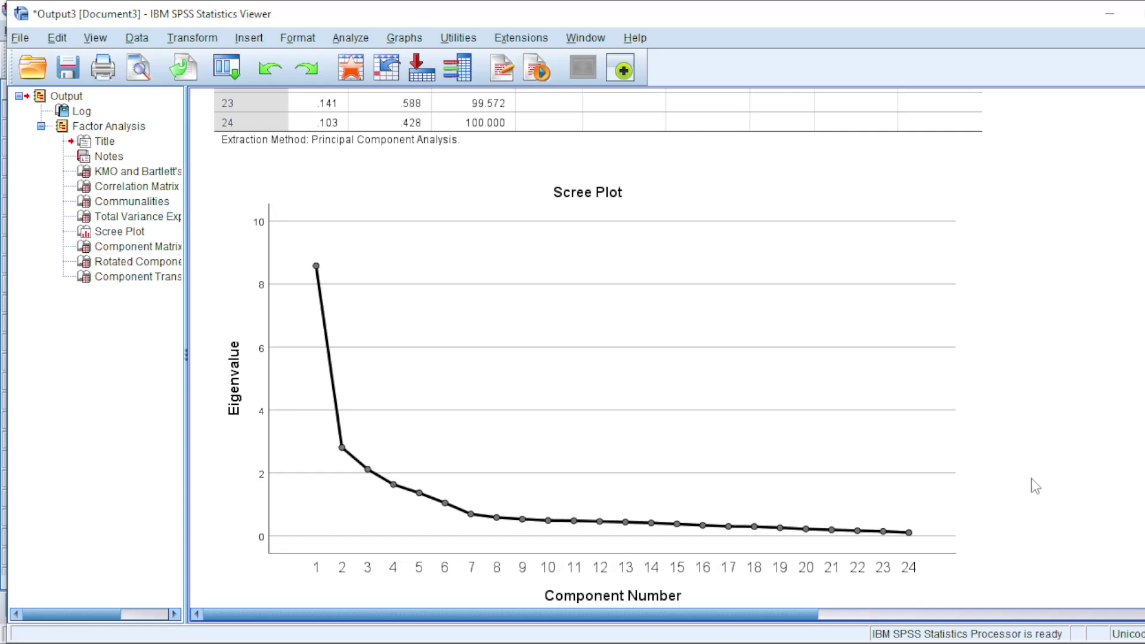
- Examine the Component Matrix and the item loadings on each component in the Rotated Component Matrix
scroll(1031, 481, down, 15)
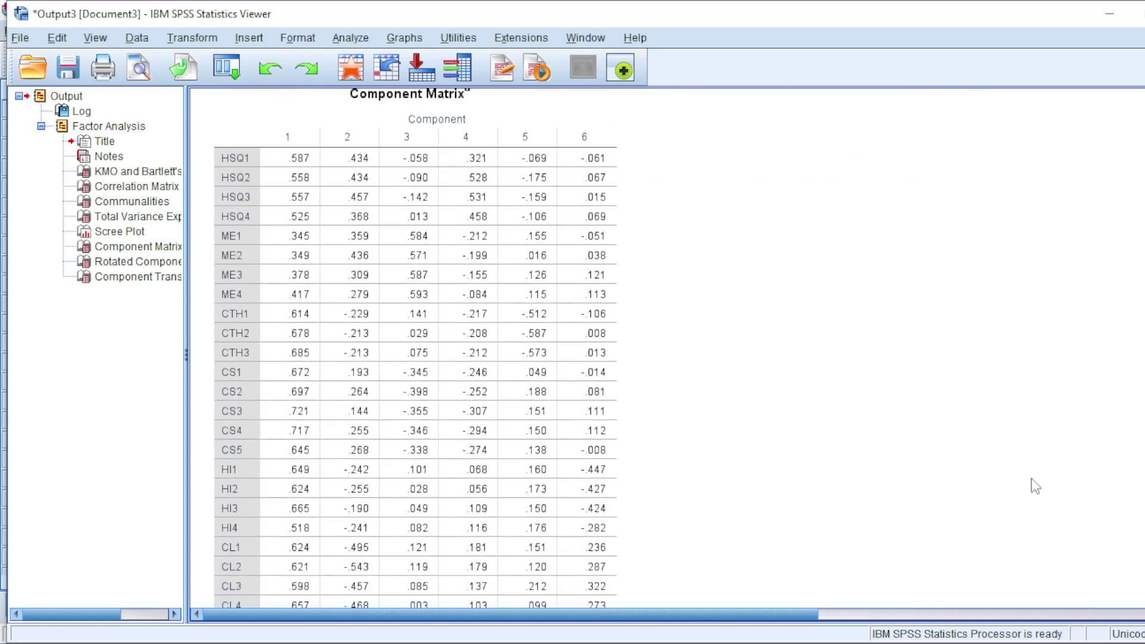
scroll(1032, 480, down, 15)
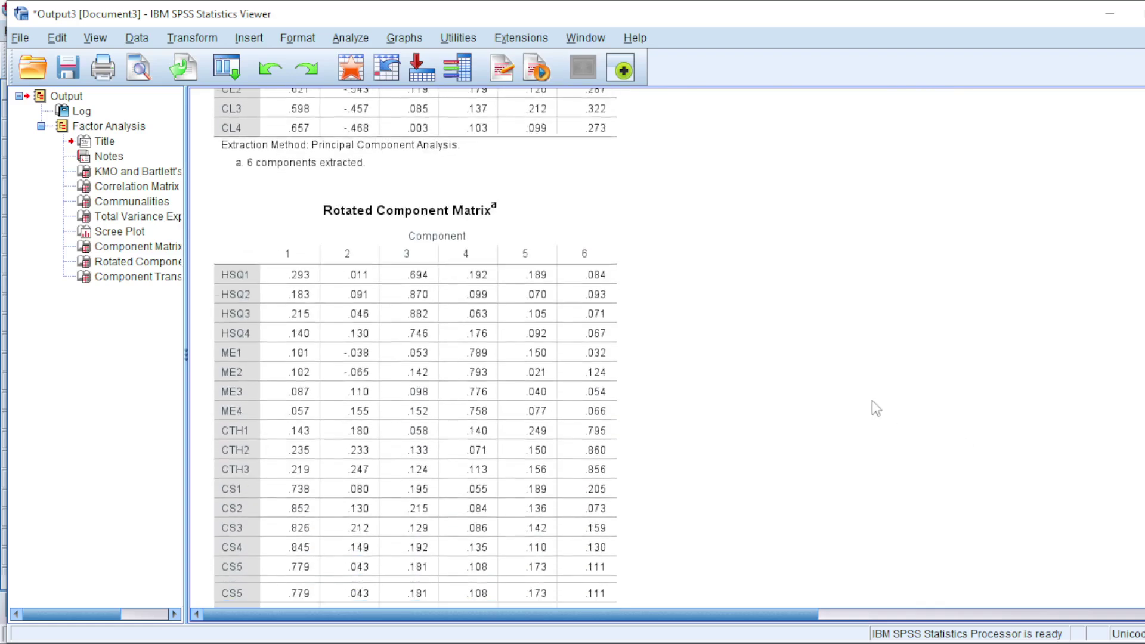
scroll(872, 400, down, 2)
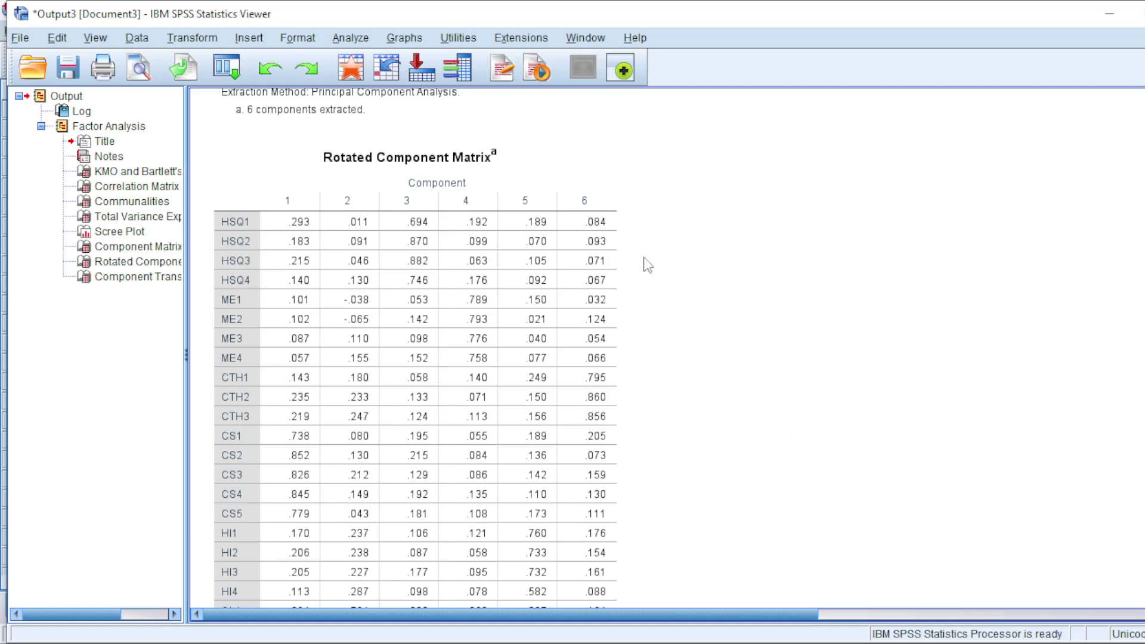
click(393, 196)
click(730, 363)
scroll(731, 367, down, 4)
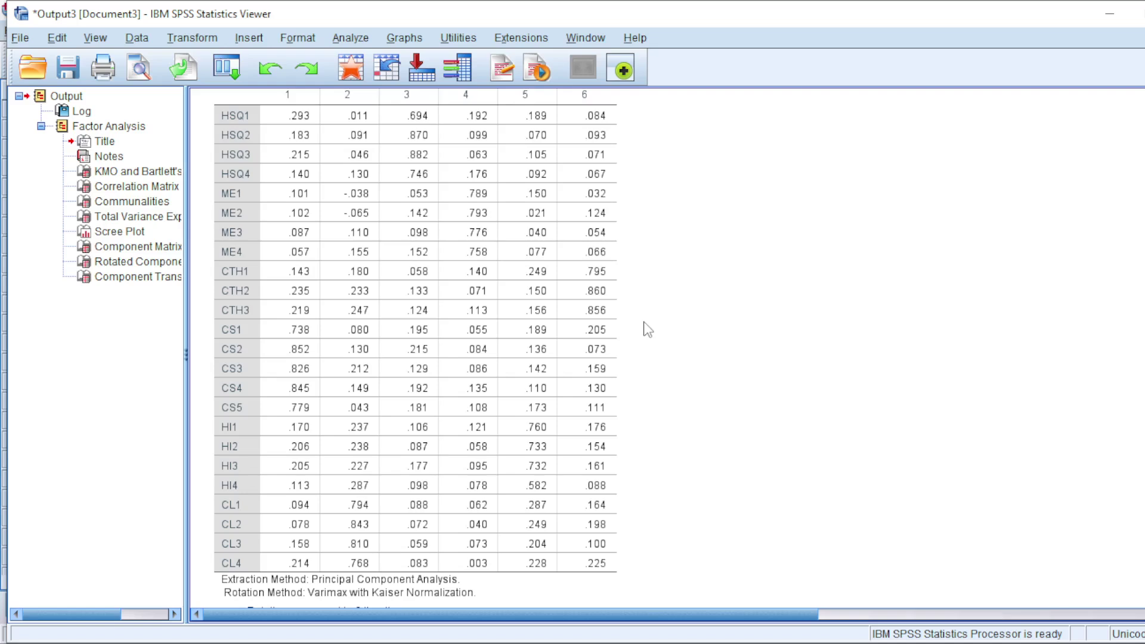
- Reopen the factor analysis settings for the same items and set the coefficient display to sorted by size
click(227, 67)
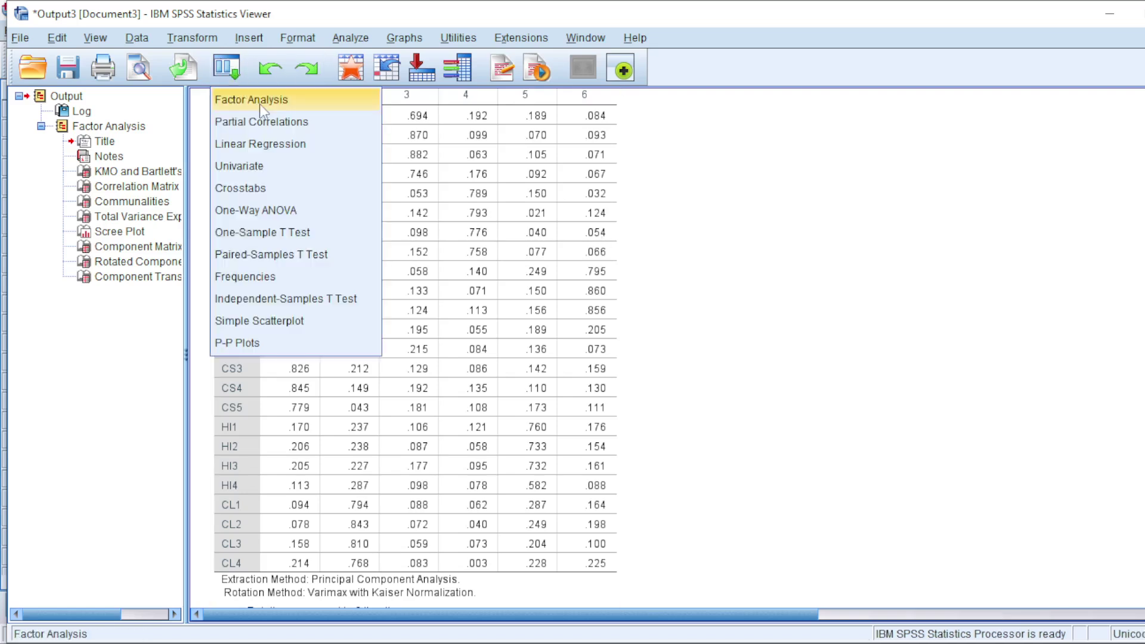
click(352, 37)
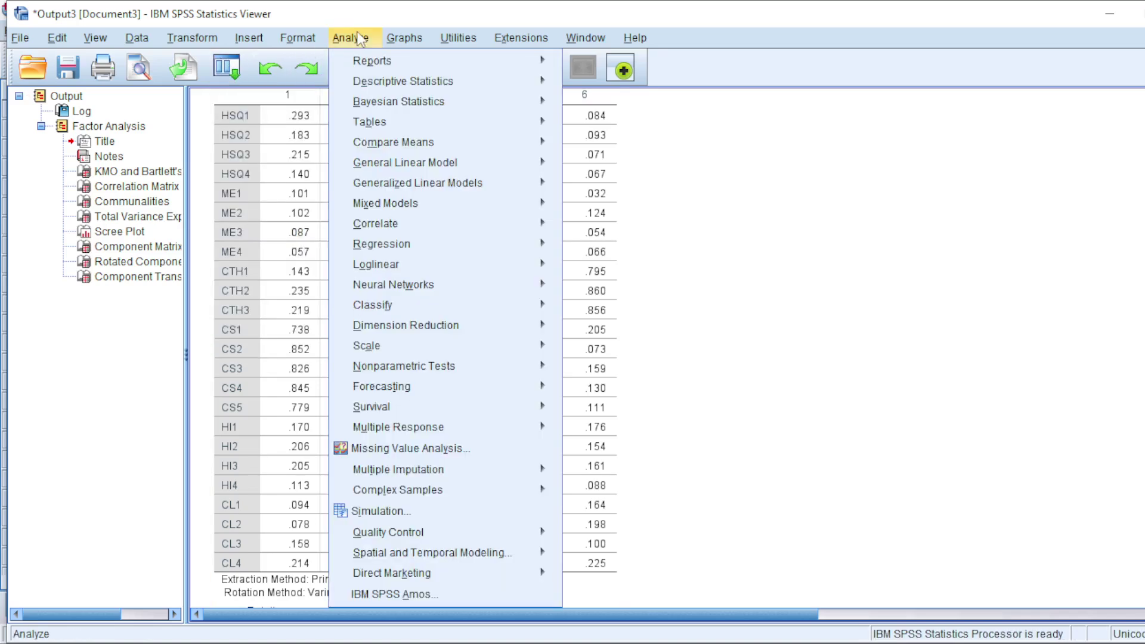
mouse_move(405, 322)
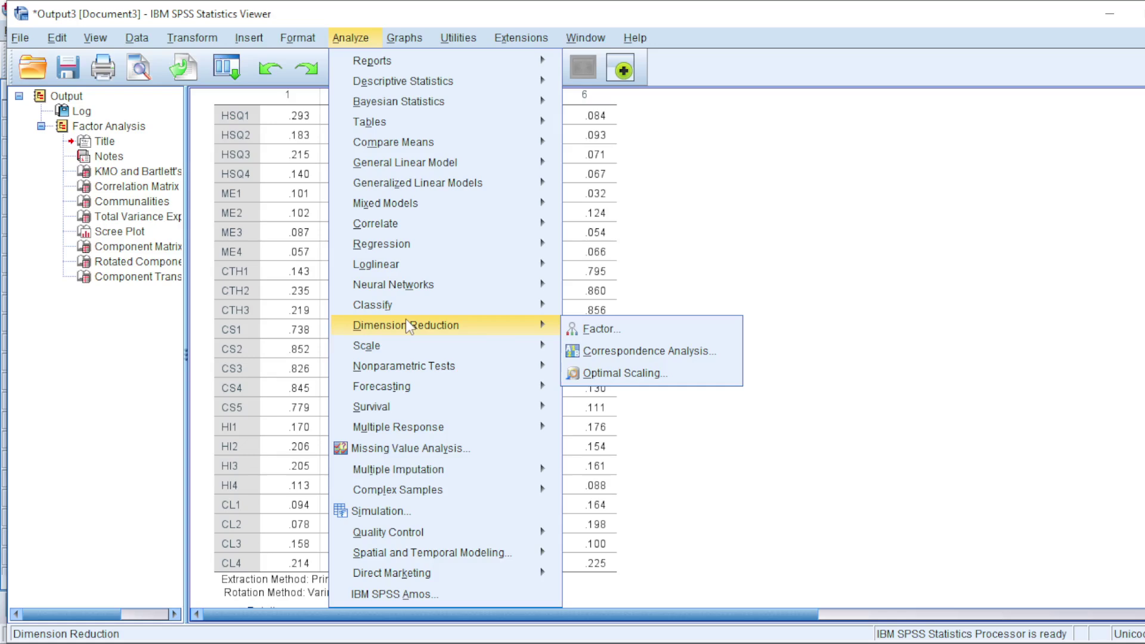
click(642, 327)
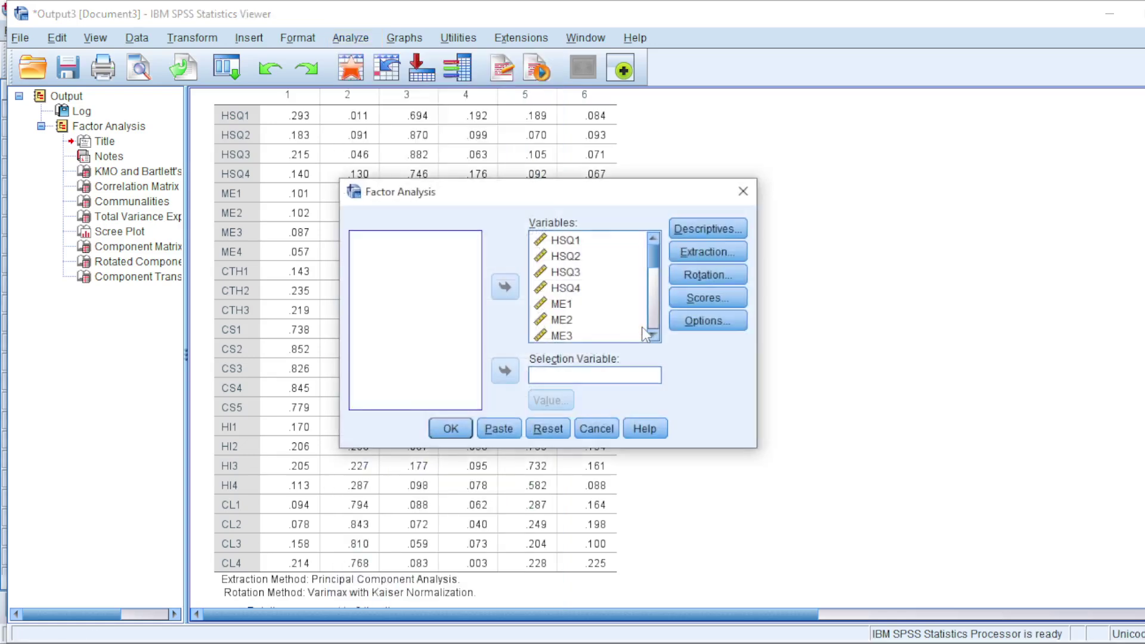
click(704, 322)
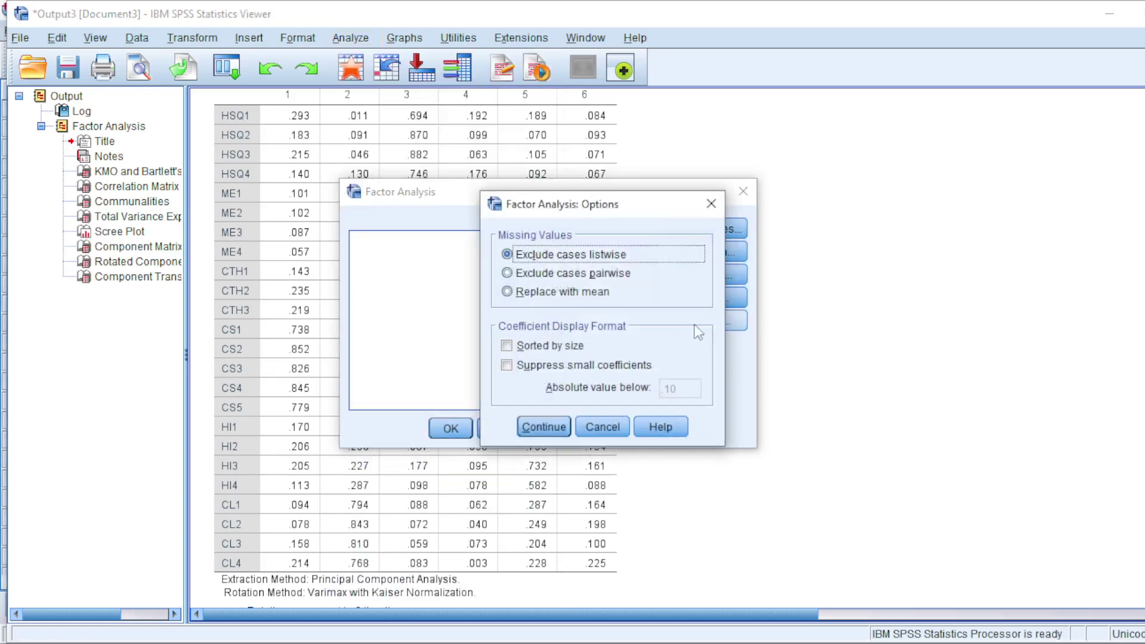
click(545, 347)
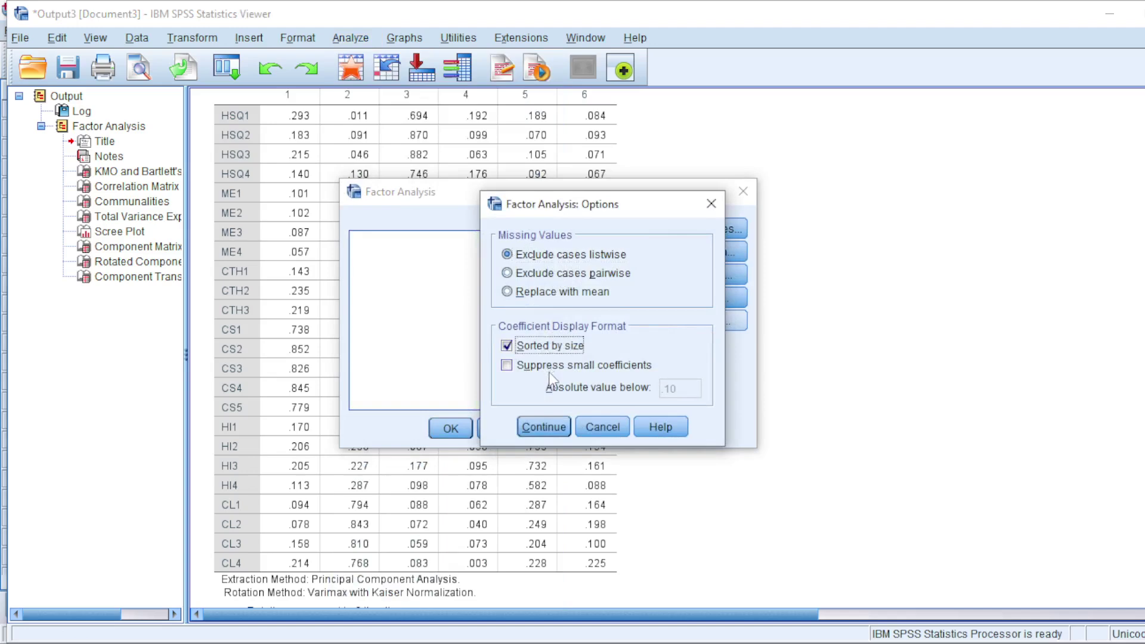
- Suppress small coefficients with an absolute value below .4 and rerun the factor analysis
click(550, 369)
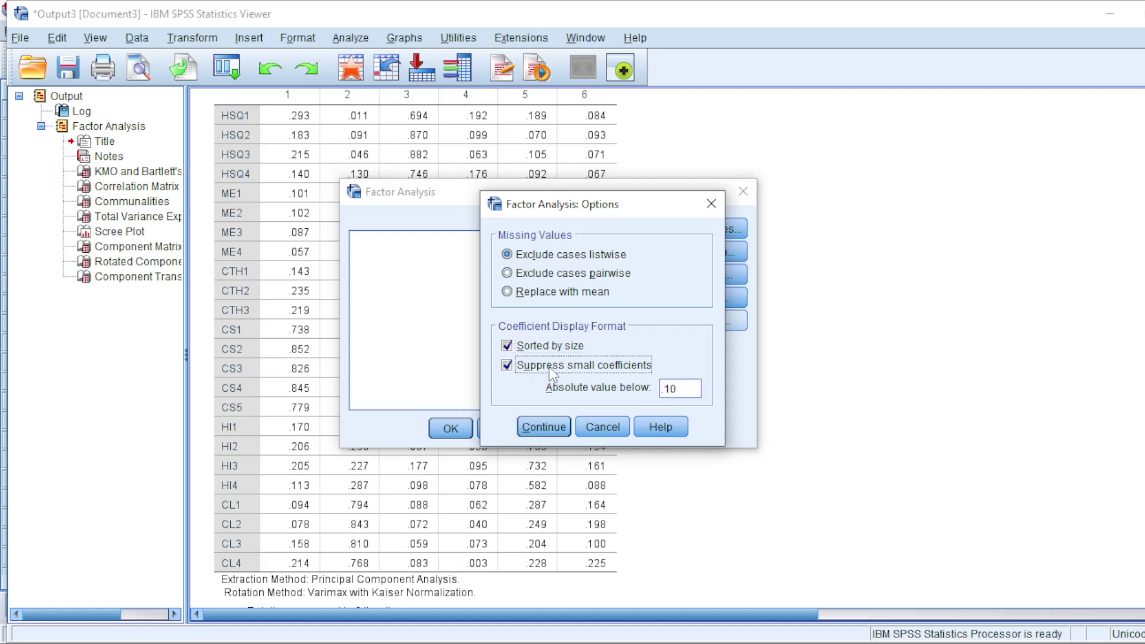
click(689, 390)
click(689, 389)
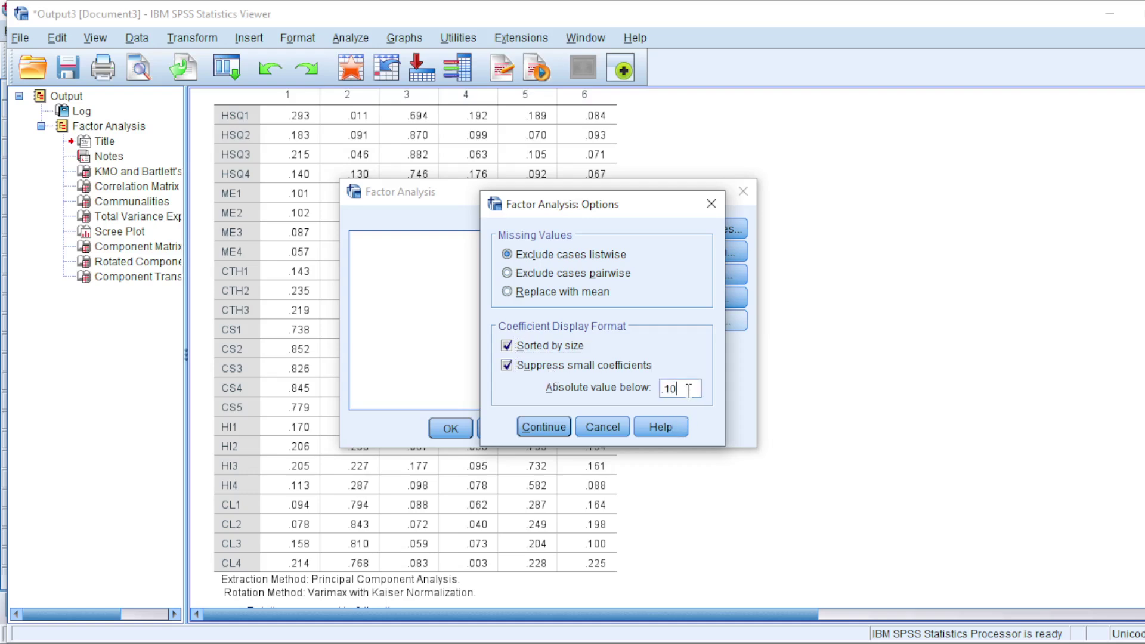
key(BackSpace)
key(BackSpace)
text(4)
click(544, 427)
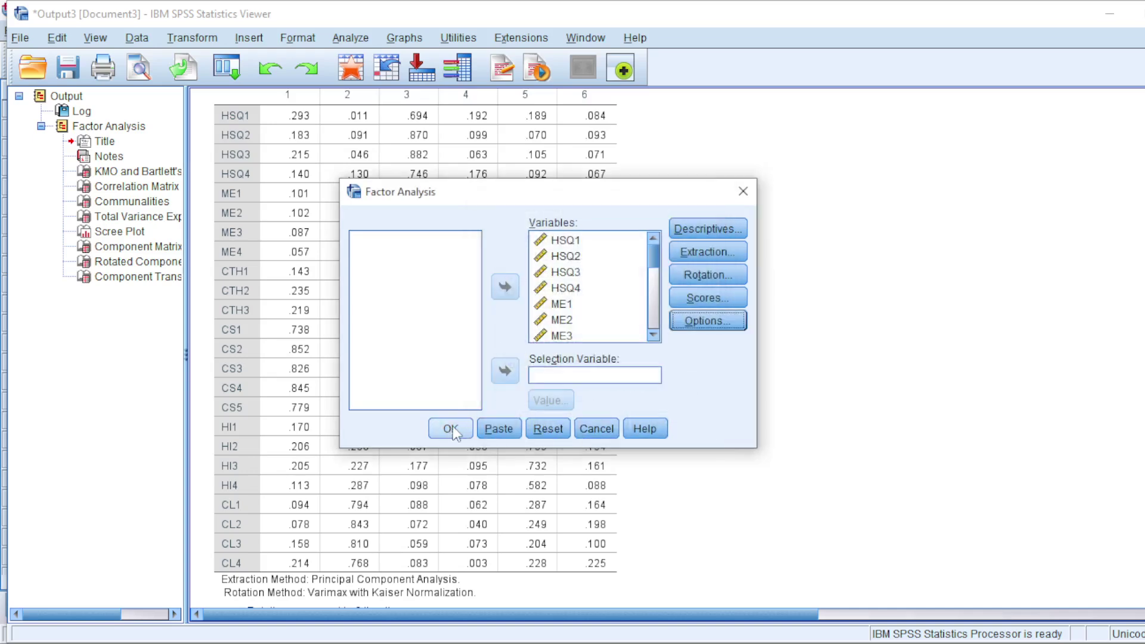
click(452, 428)
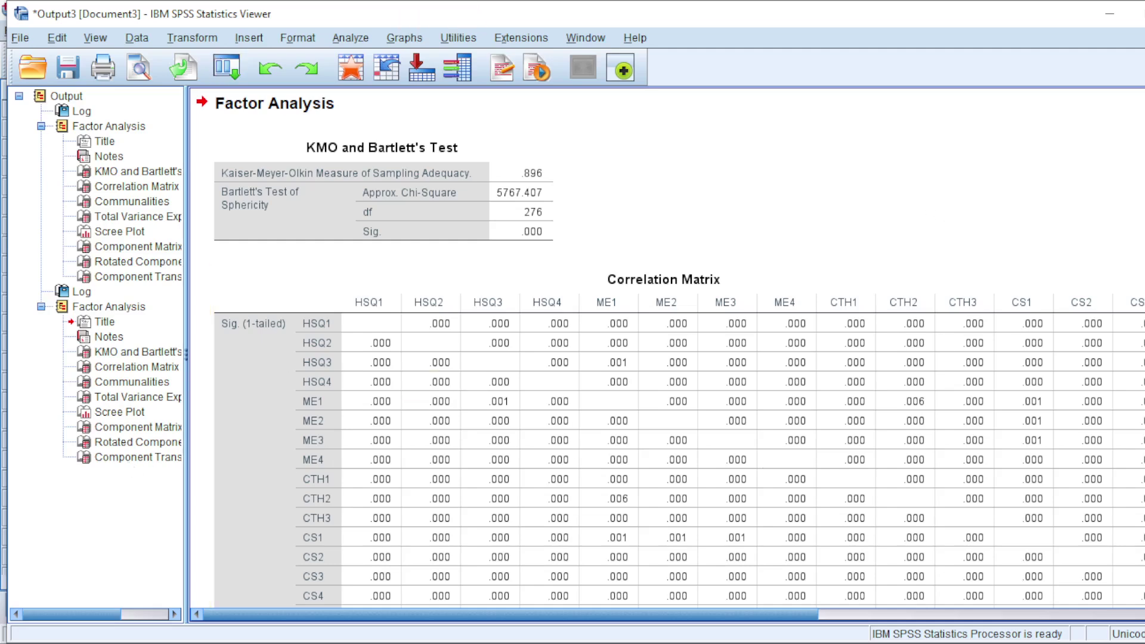
- Examine how the items group under each component in the sorted Rotated Component Matrix of the new output
scroll(656, 346, down, 20)
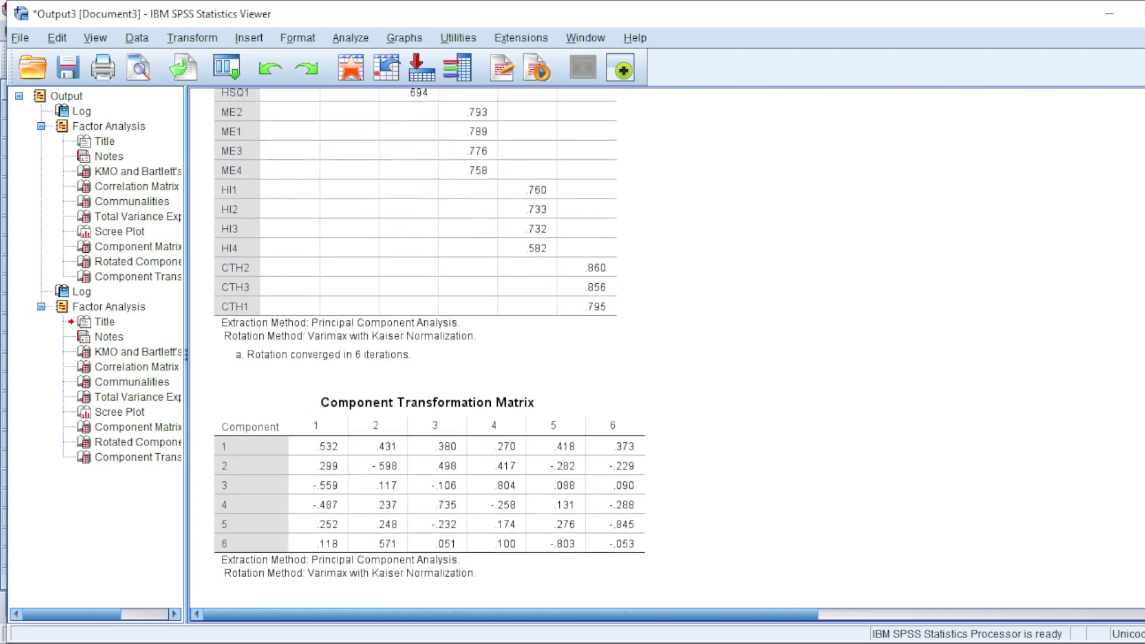
scroll(751, 305, up, 10)
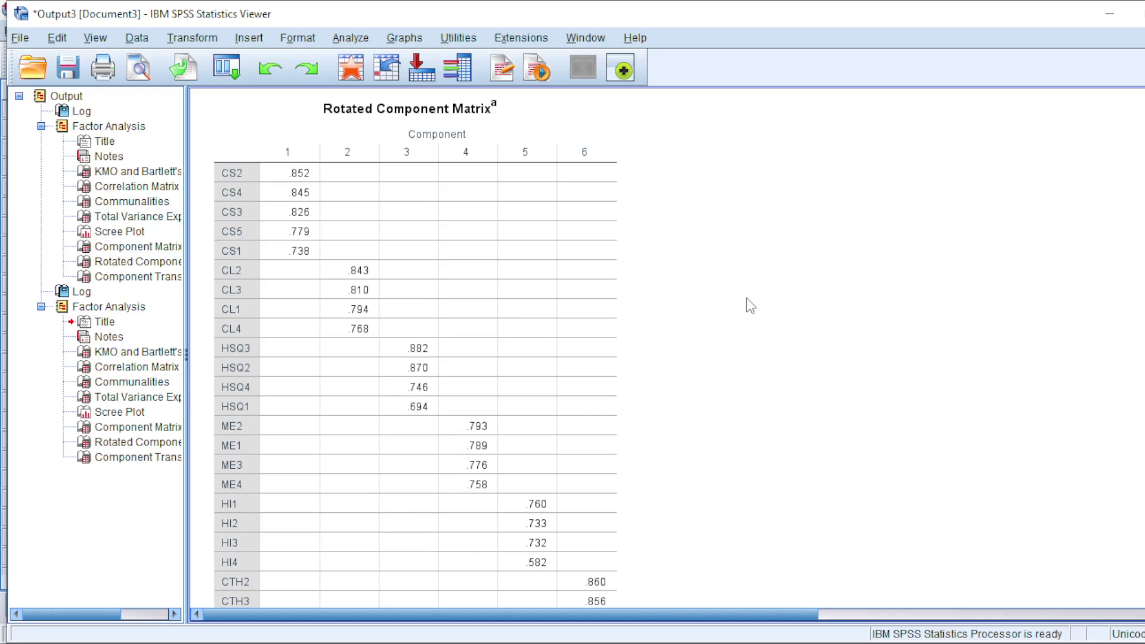
scroll(708, 335, down, 2)
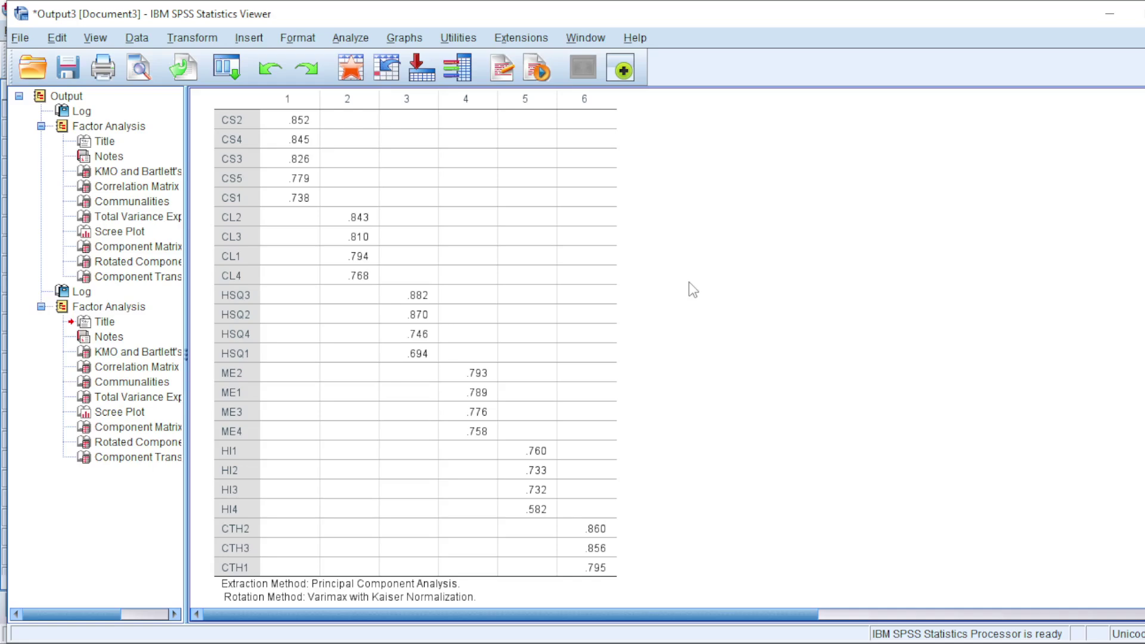
click(596, 256)
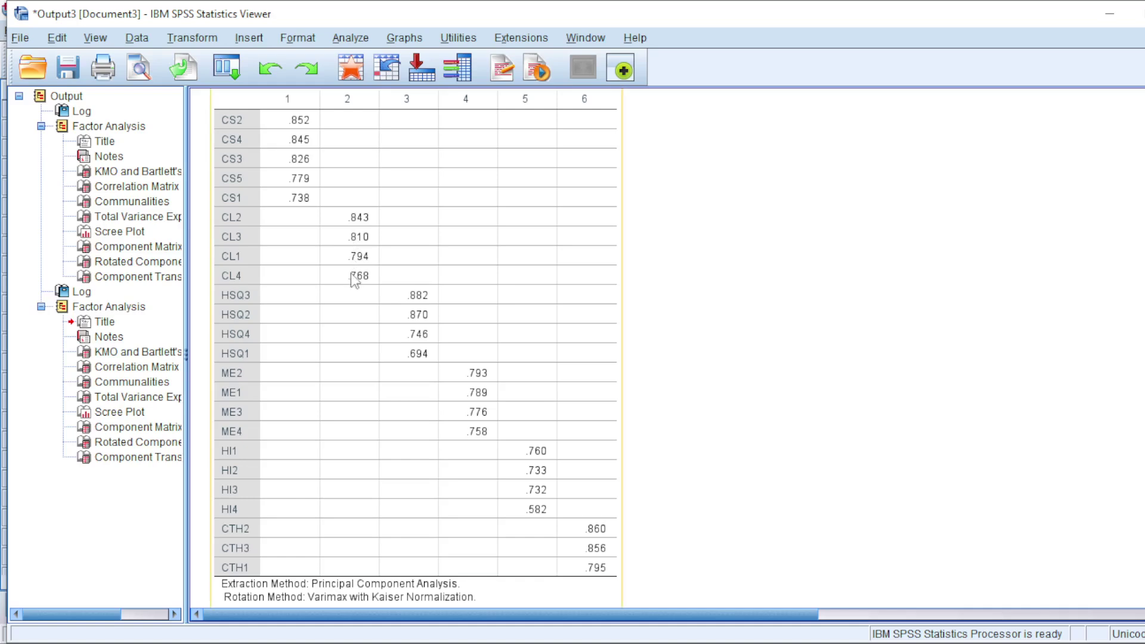
click(743, 328)
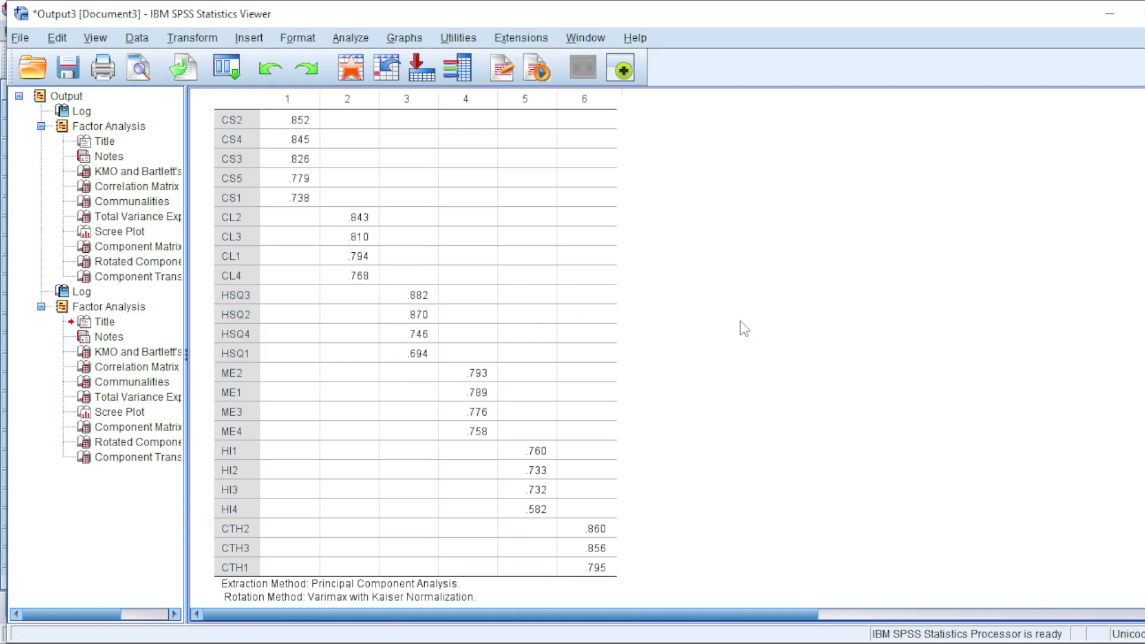